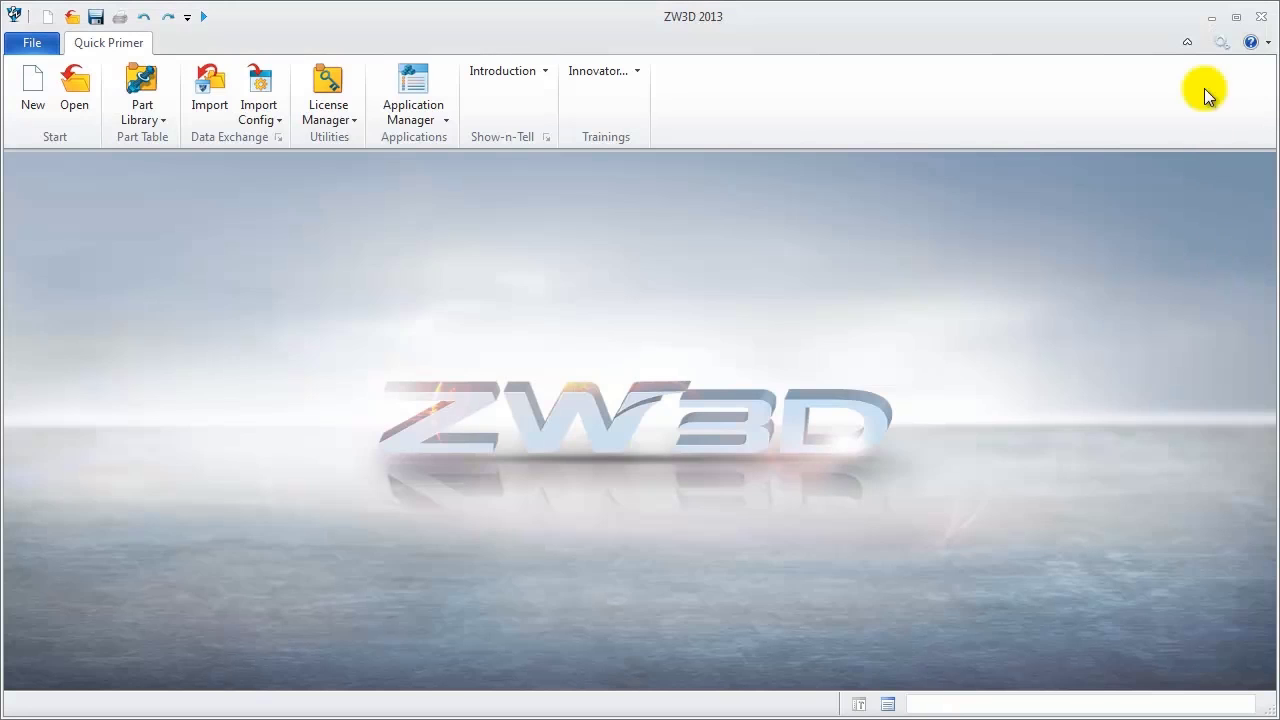
Verify the Files page lists Templates_MM.Z3 as object template, then accept the configuration without restarting.
{"action": "left_click", "coordinate": [1223, 45]}
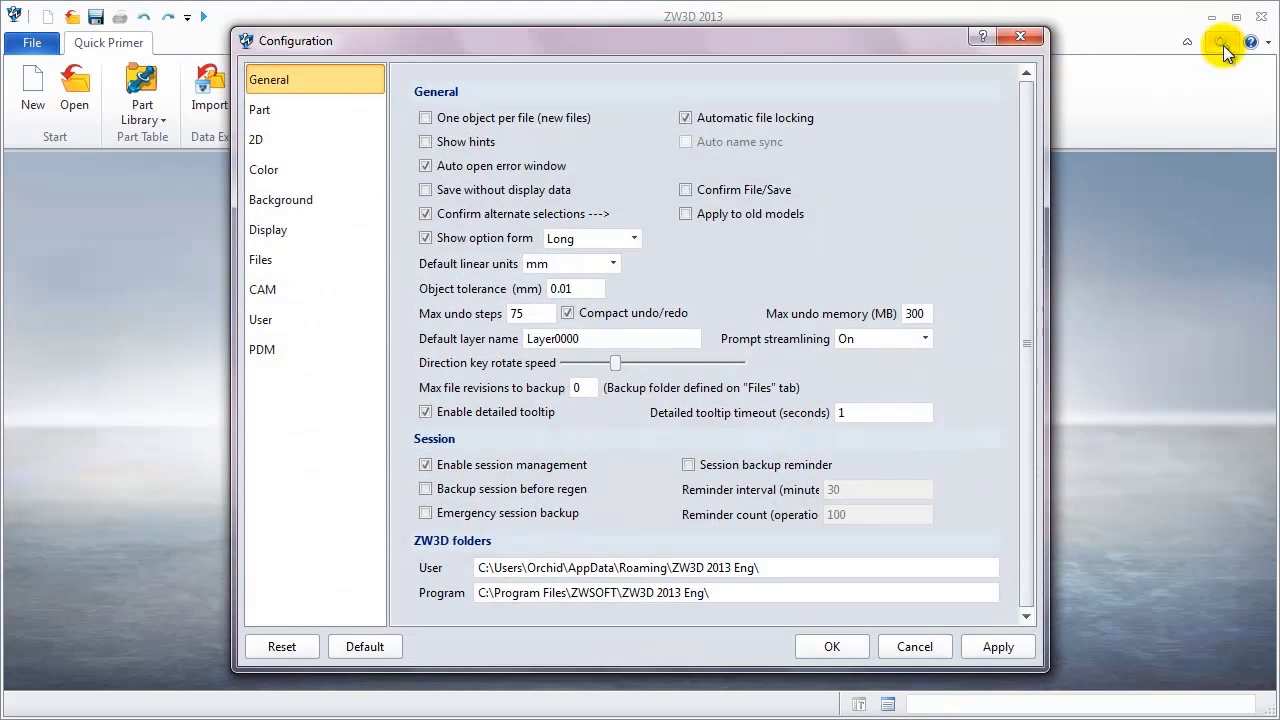
{"action": "left_click", "coordinate": [281, 268]}
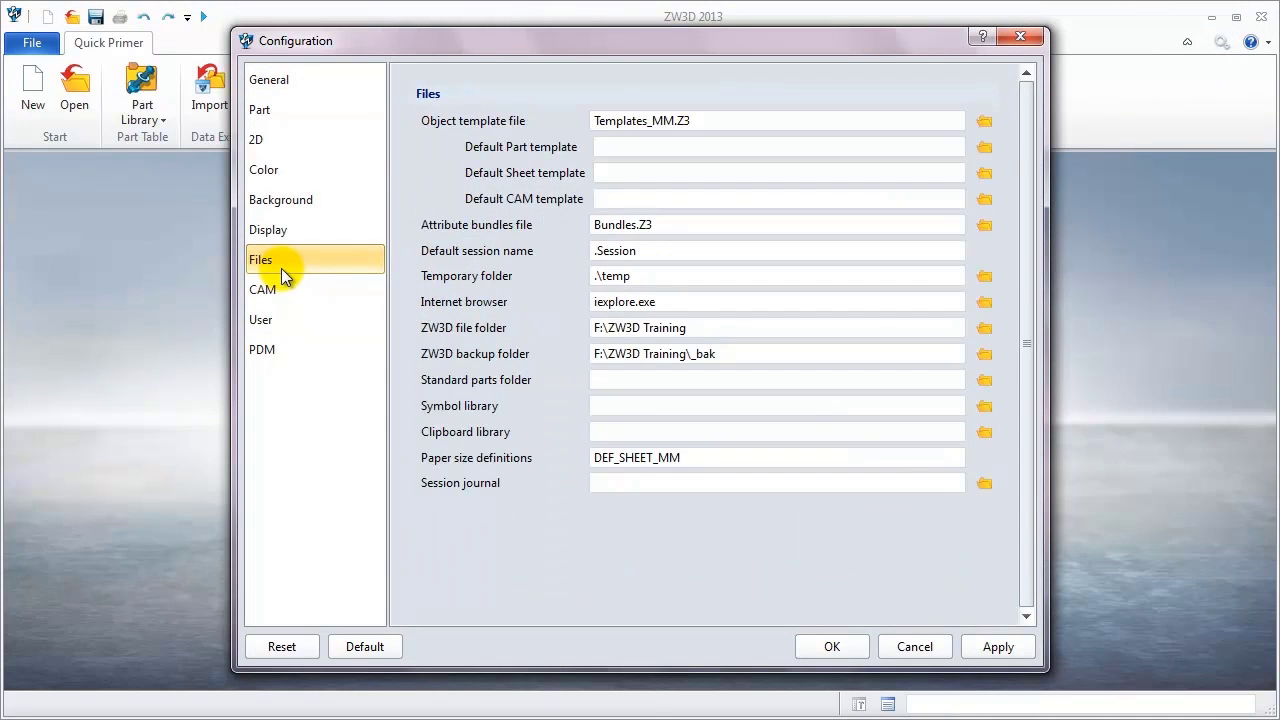
{"action": "left_click", "coordinate": [628, 118]}
{"action": "left_click_drag", "start_coordinate": [628, 118], "coordinate": [714, 114]}
{"action": "left_click", "coordinate": [745, 118]}
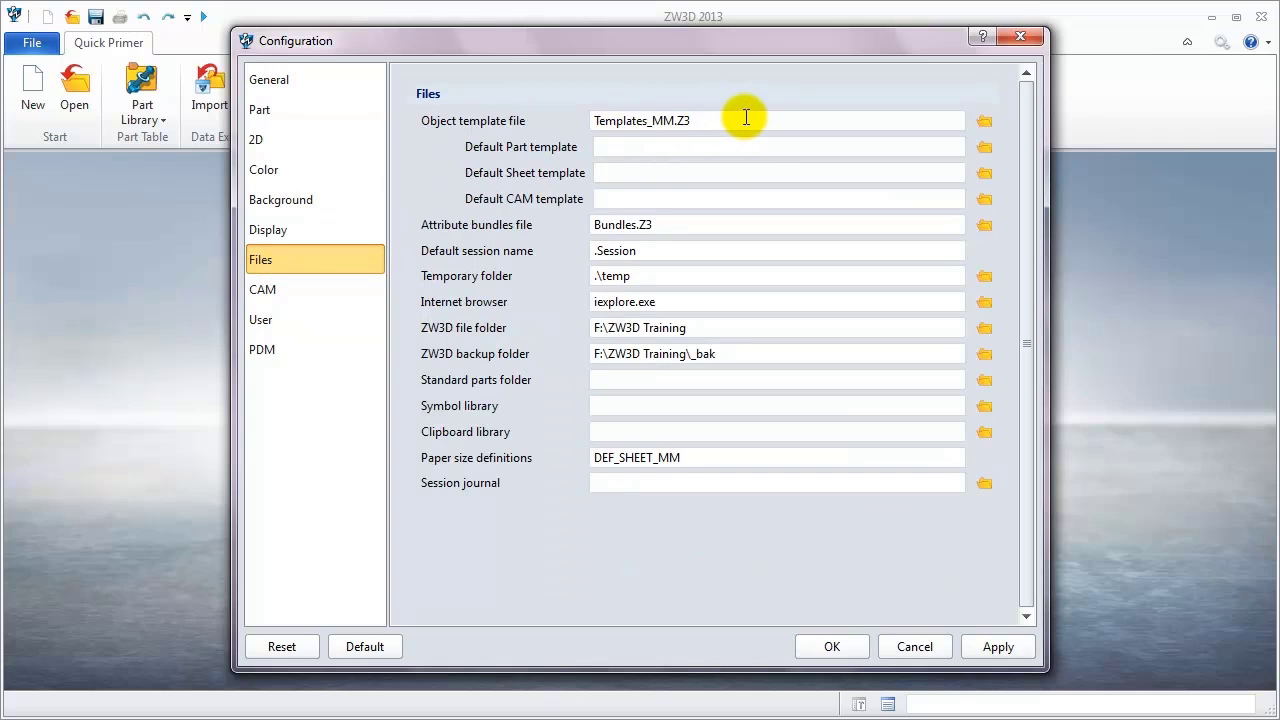
{"action": "left_click", "coordinate": [830, 647]}
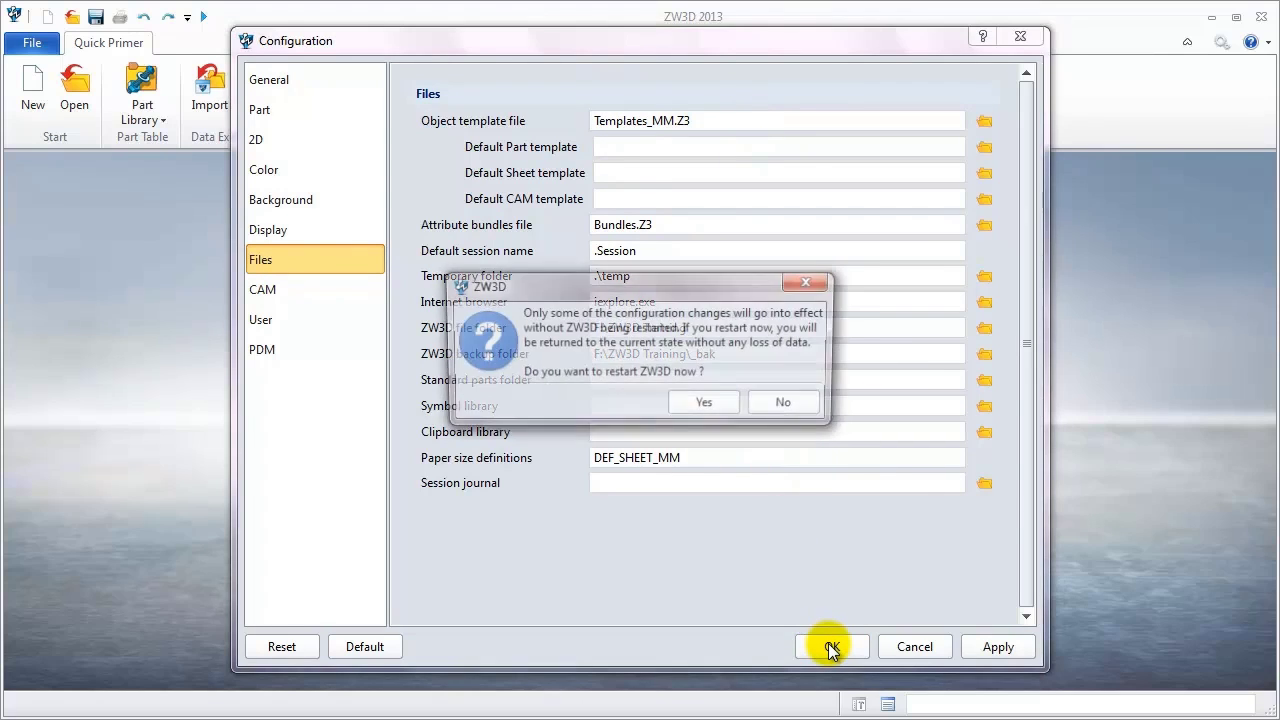
{"action": "left_click", "coordinate": [788, 405]}
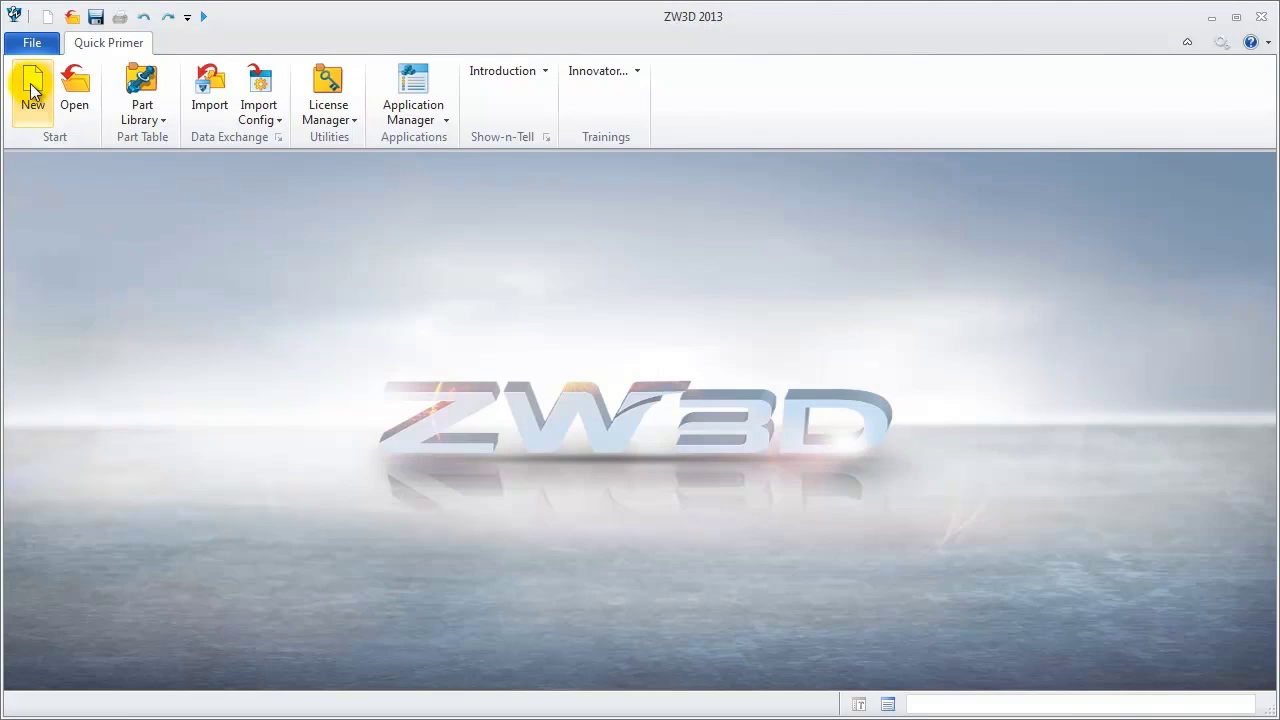
Open Templates_MM.Z3 and create a drawing sheet with Unique Name A3_H(ZWSOFT).
{"action": "left_click", "coordinate": [27, 47]}
{"action": "mouse_move", "coordinate": [90, 585]}
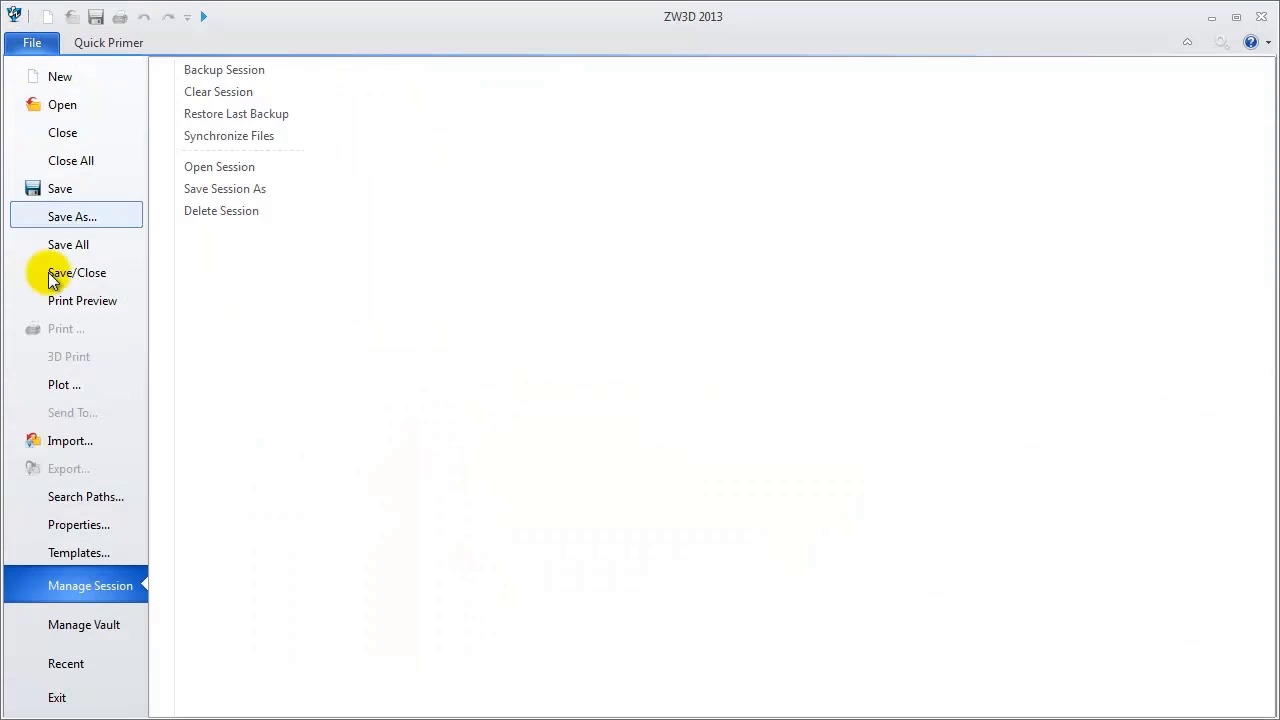
{"action": "left_click", "coordinate": [81, 558]}
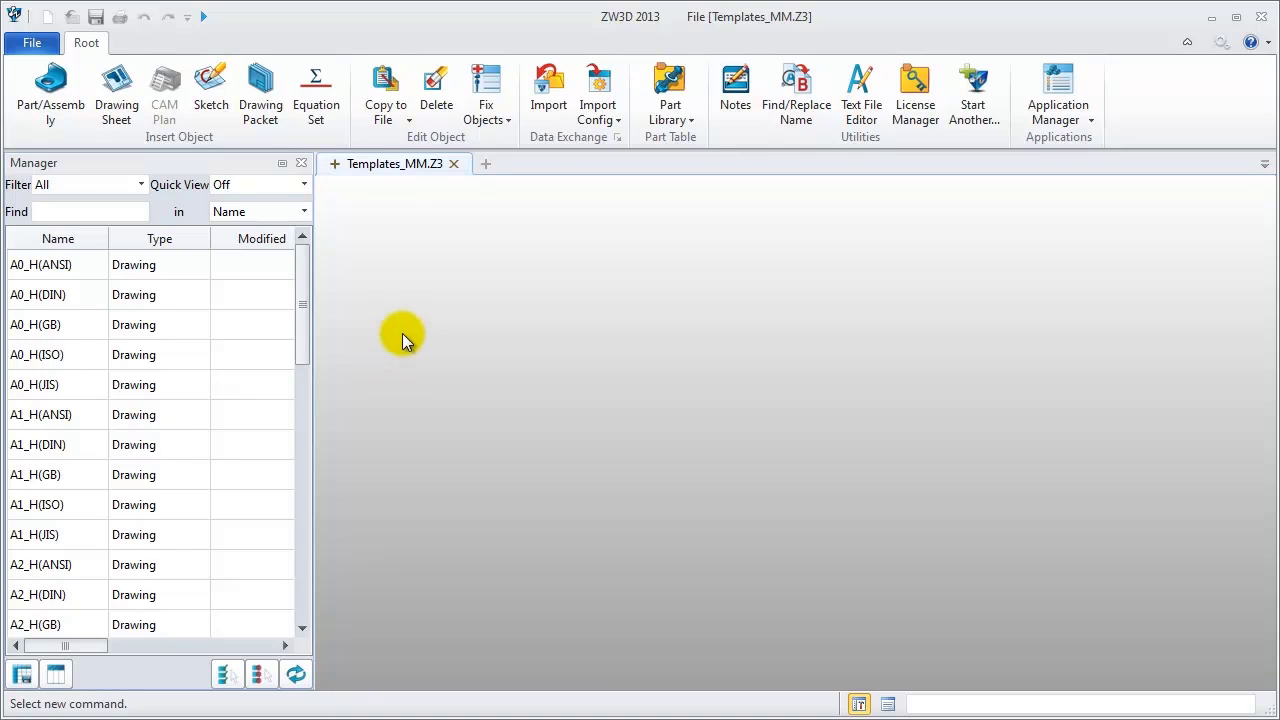
{"action": "left_click", "coordinate": [335, 165]}
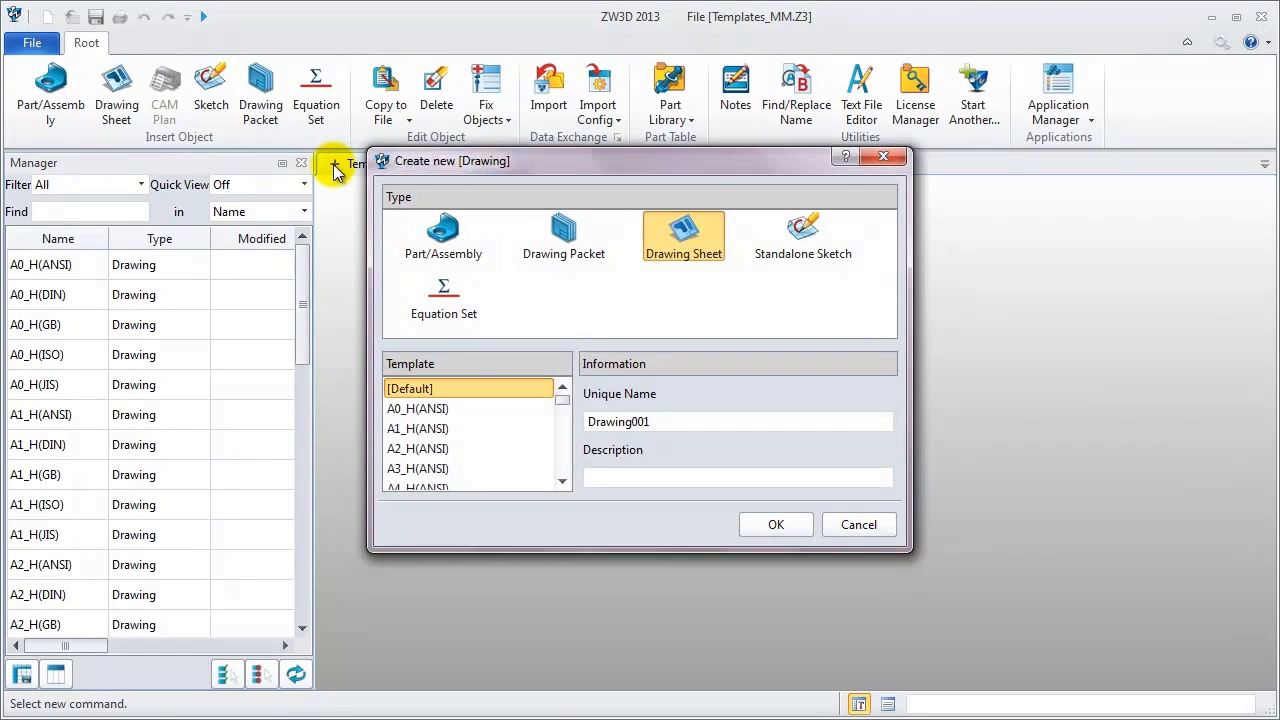
{"action": "double_click", "coordinate": [678, 420]}
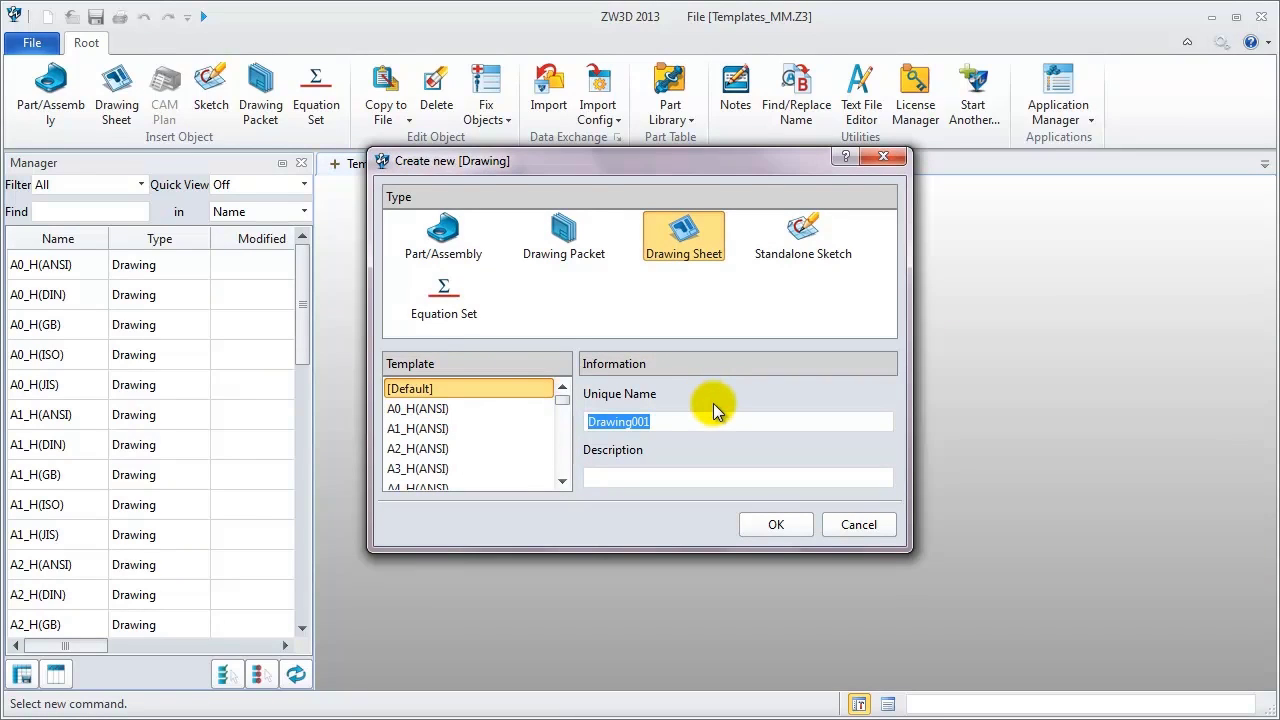
{"action": "type", "text": "A3_"}
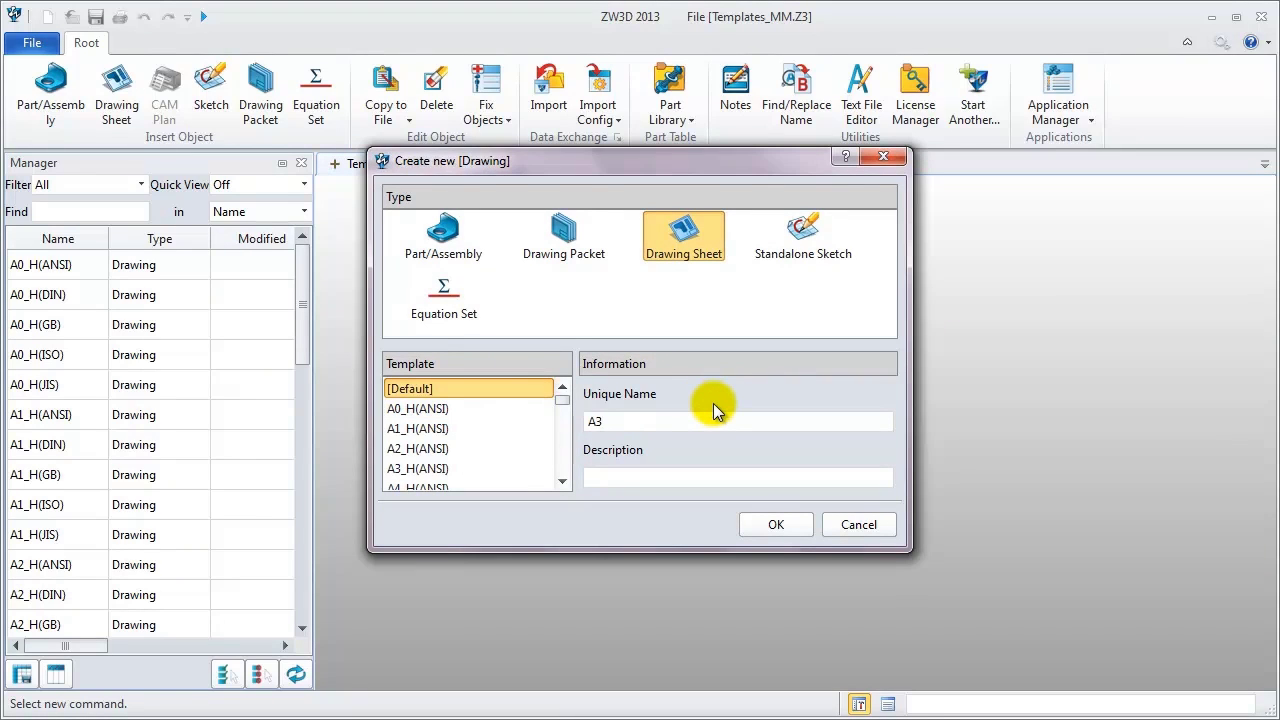
{"action": "type", "text": "H("}
{"action": "type", "text": "ZWS"}
{"action": "type", "text": "OFT)"}
{"action": "key", "text": "Return"}
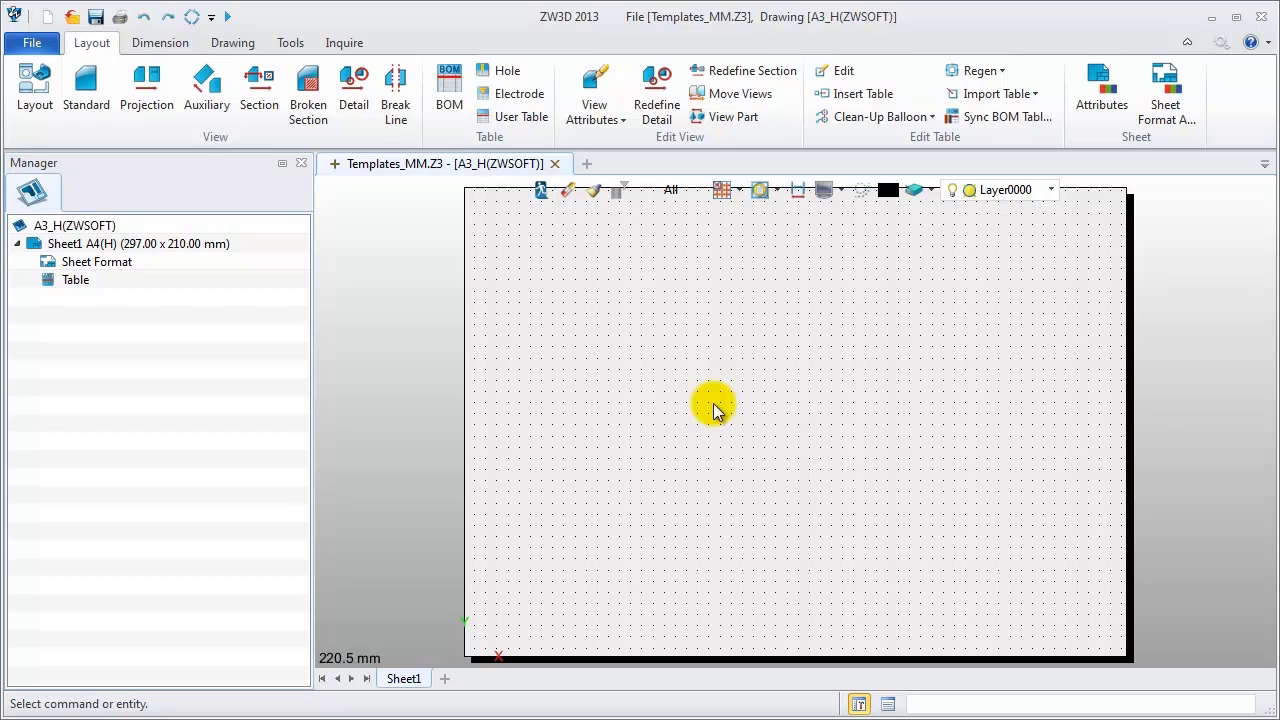
In Sheet Format Attributes, choose a custom format with landscape A3 size and custom configuration.
{"action": "right_click", "coordinate": [110, 263]}
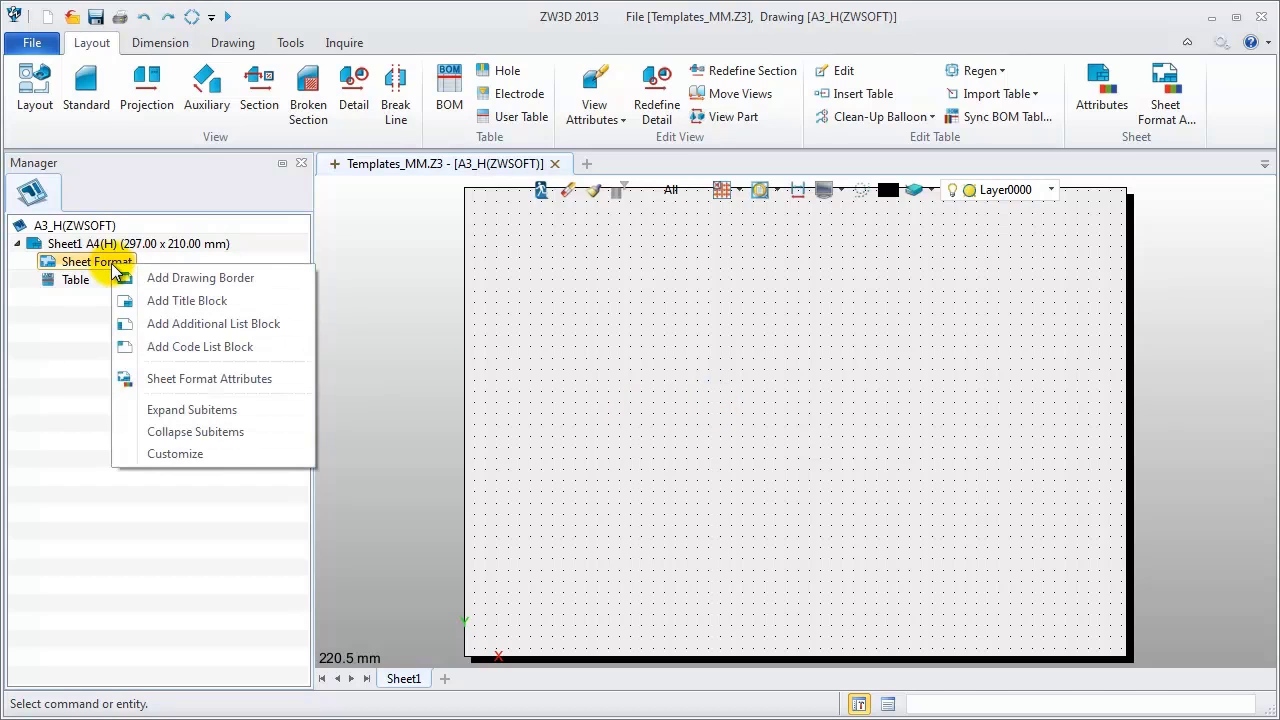
{"action": "left_click", "coordinate": [160, 379]}
{"action": "left_click", "coordinate": [352, 101]}
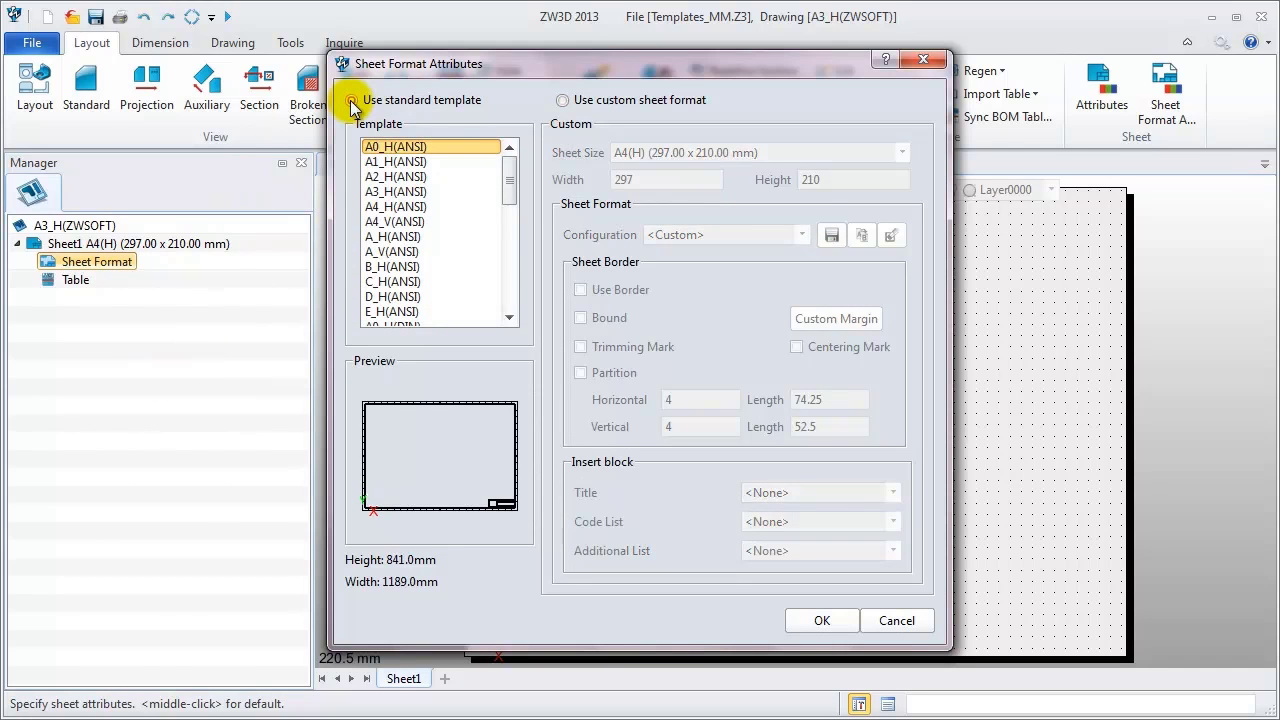
{"action": "left_click", "coordinate": [400, 222]}
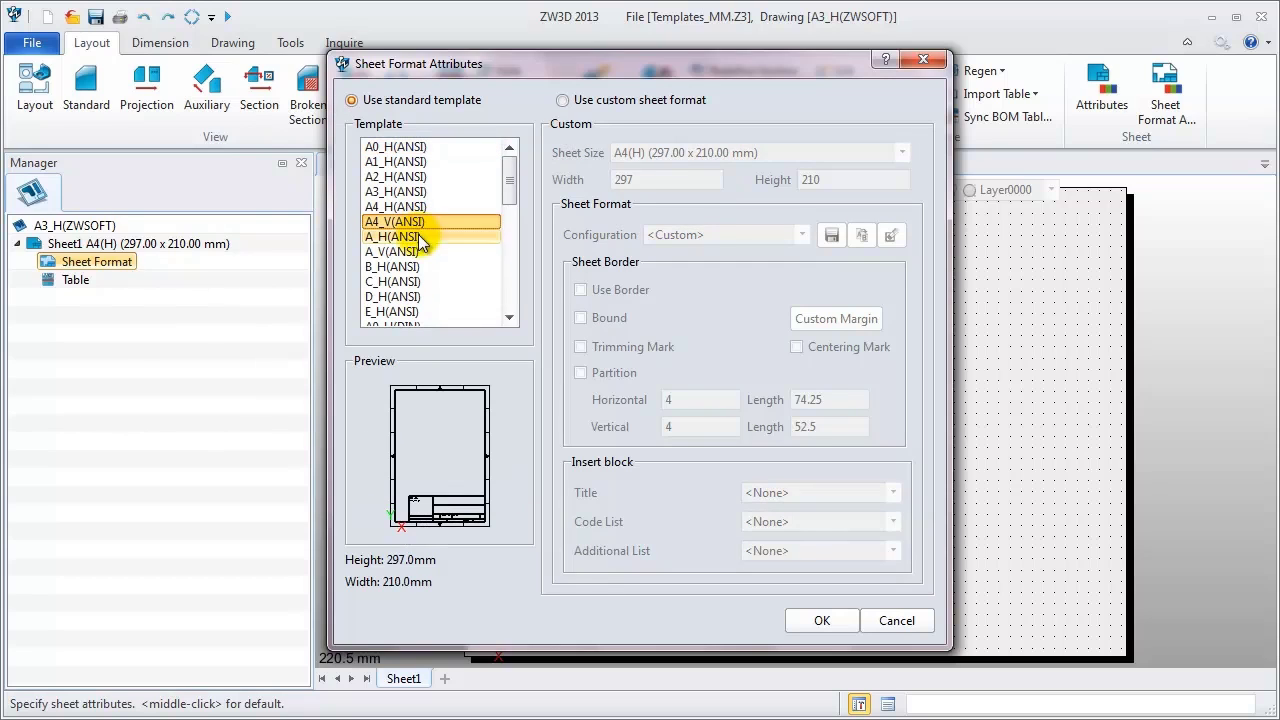
{"action": "left_click", "coordinate": [407, 313]}
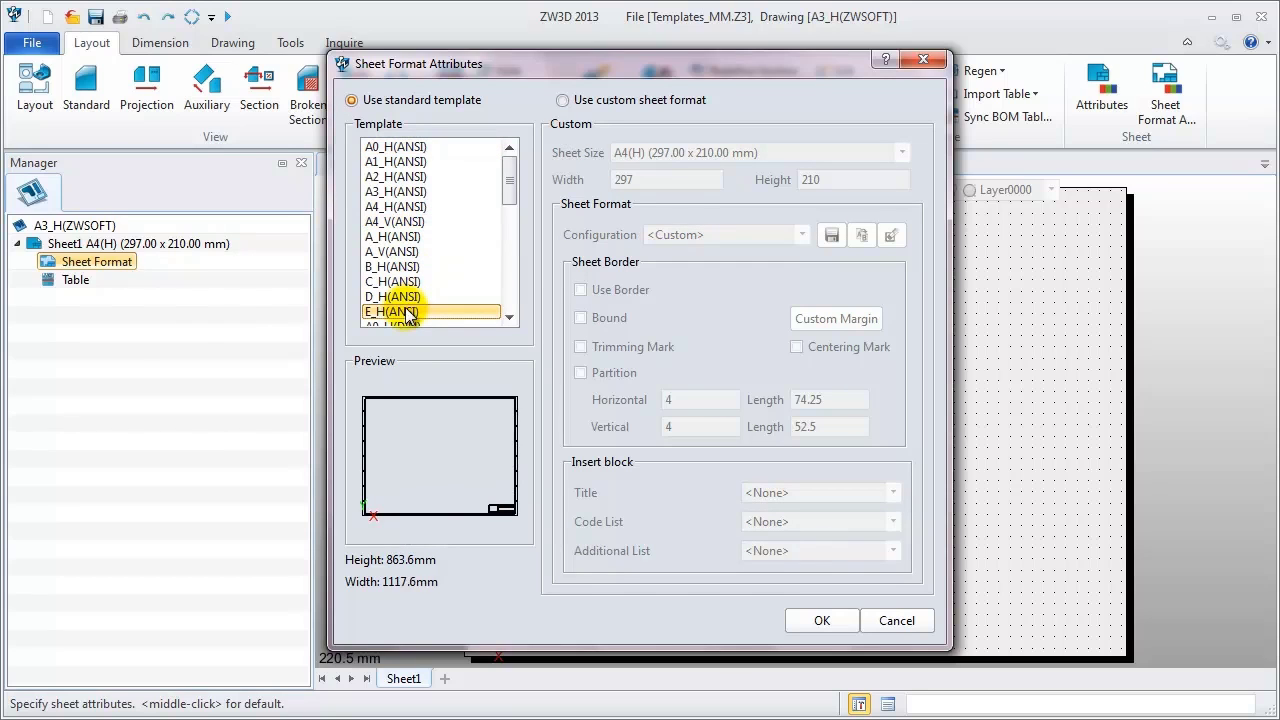
{"action": "left_click", "coordinate": [563, 101]}
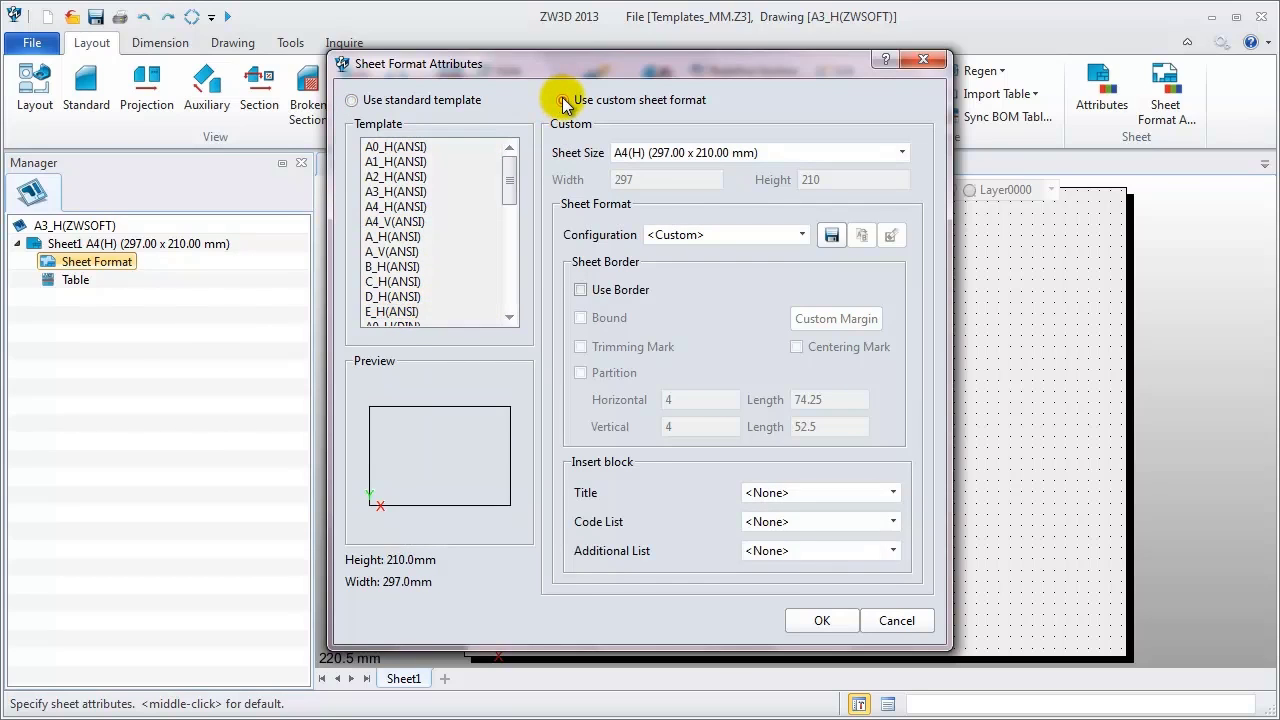
{"action": "left_click", "coordinate": [902, 154]}
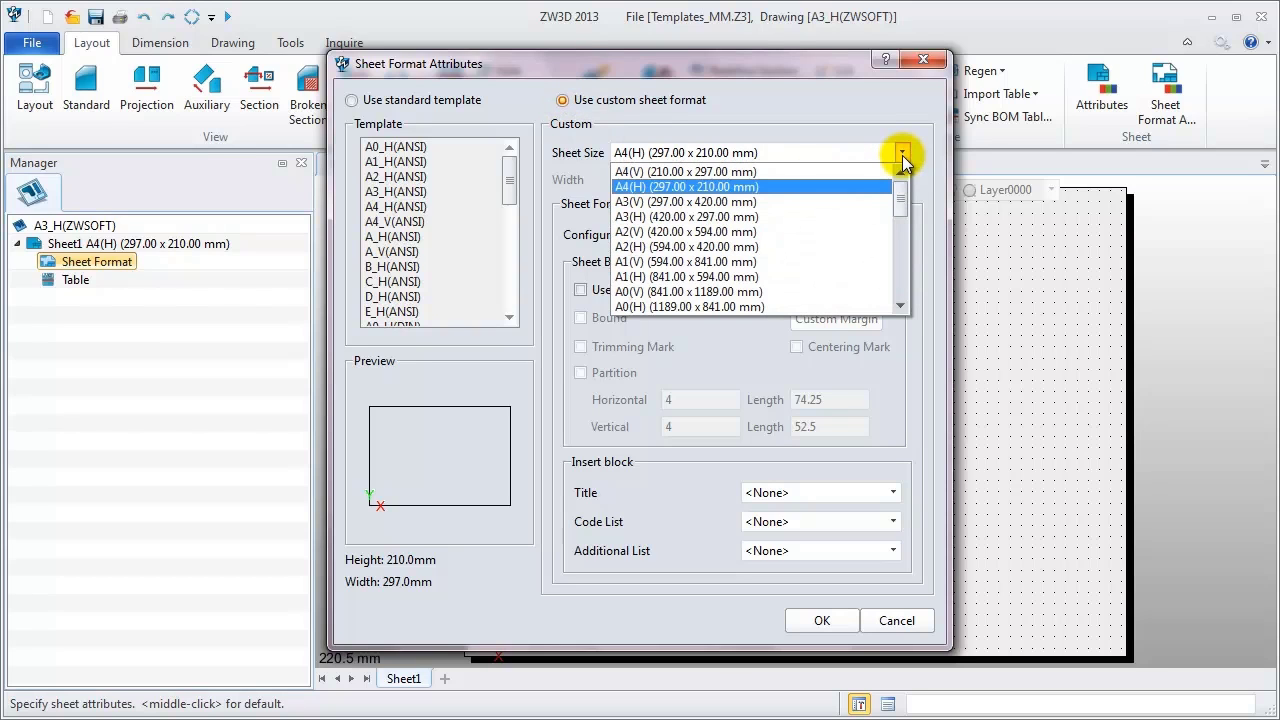
{"action": "left_click", "coordinate": [865, 216]}
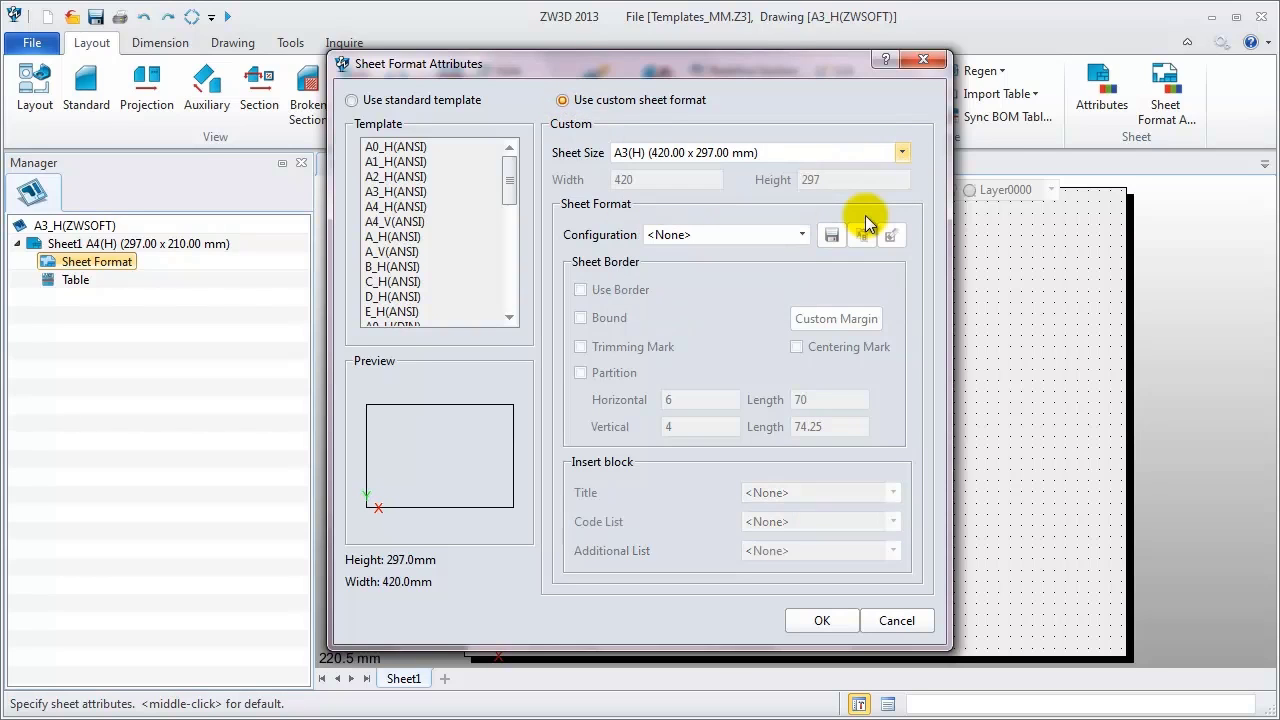
{"action": "left_click", "coordinate": [801, 235]}
{"action": "left_click", "coordinate": [784, 270]}
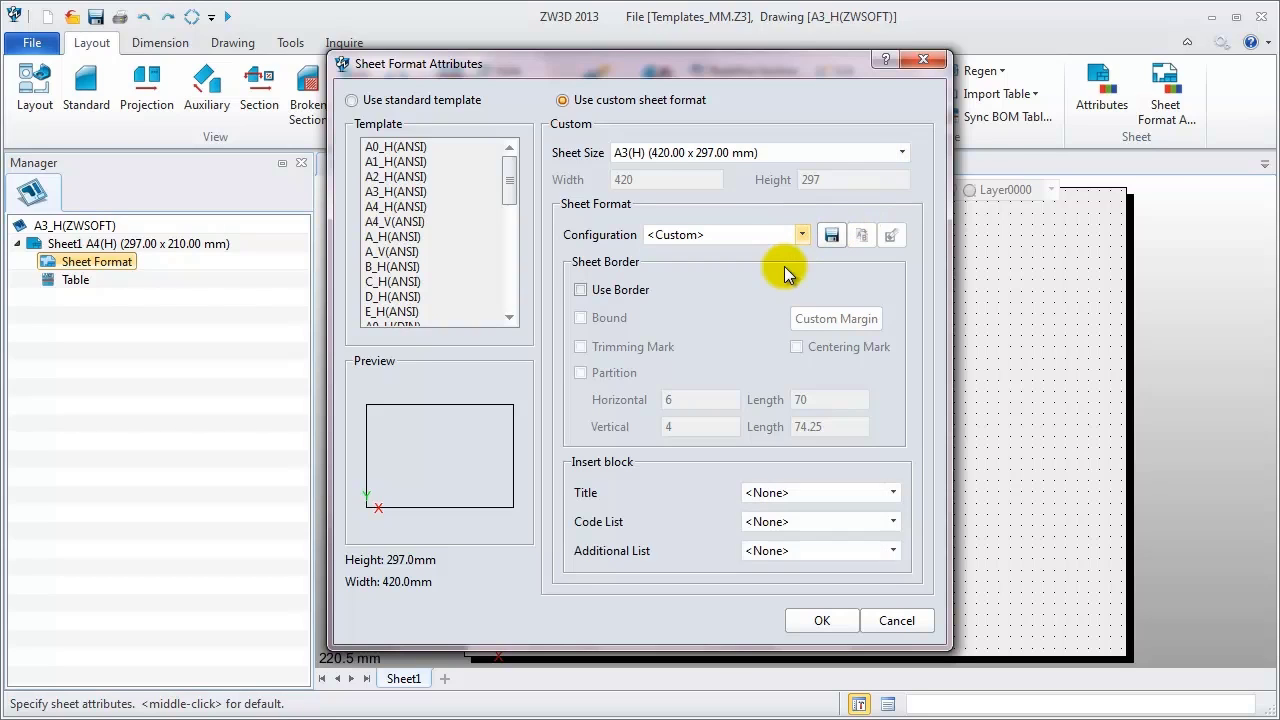
Enable border, binding margin, trimming marks, partitions and centering marks, and add the Title block(ANSI_mm).
{"action": "left_click", "coordinate": [640, 292]}
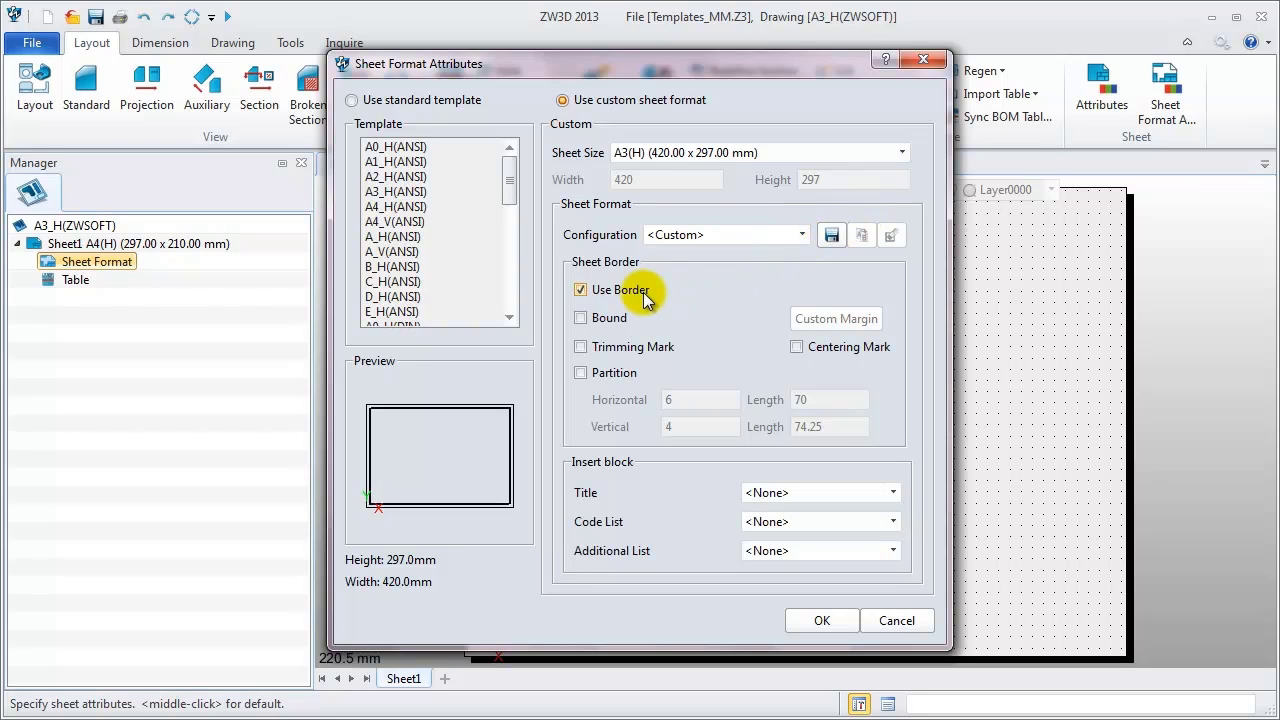
{"action": "left_click", "coordinate": [584, 318]}
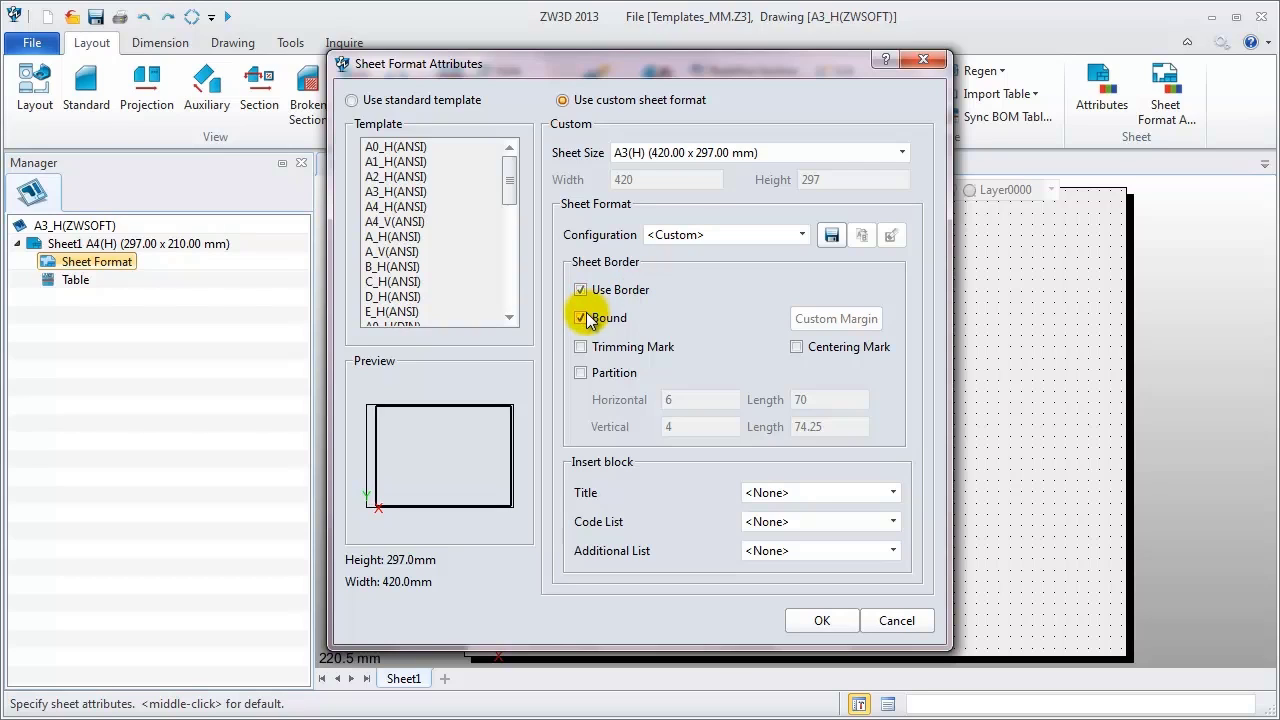
{"action": "left_click", "coordinate": [583, 347]}
{"action": "left_click", "coordinate": [583, 372]}
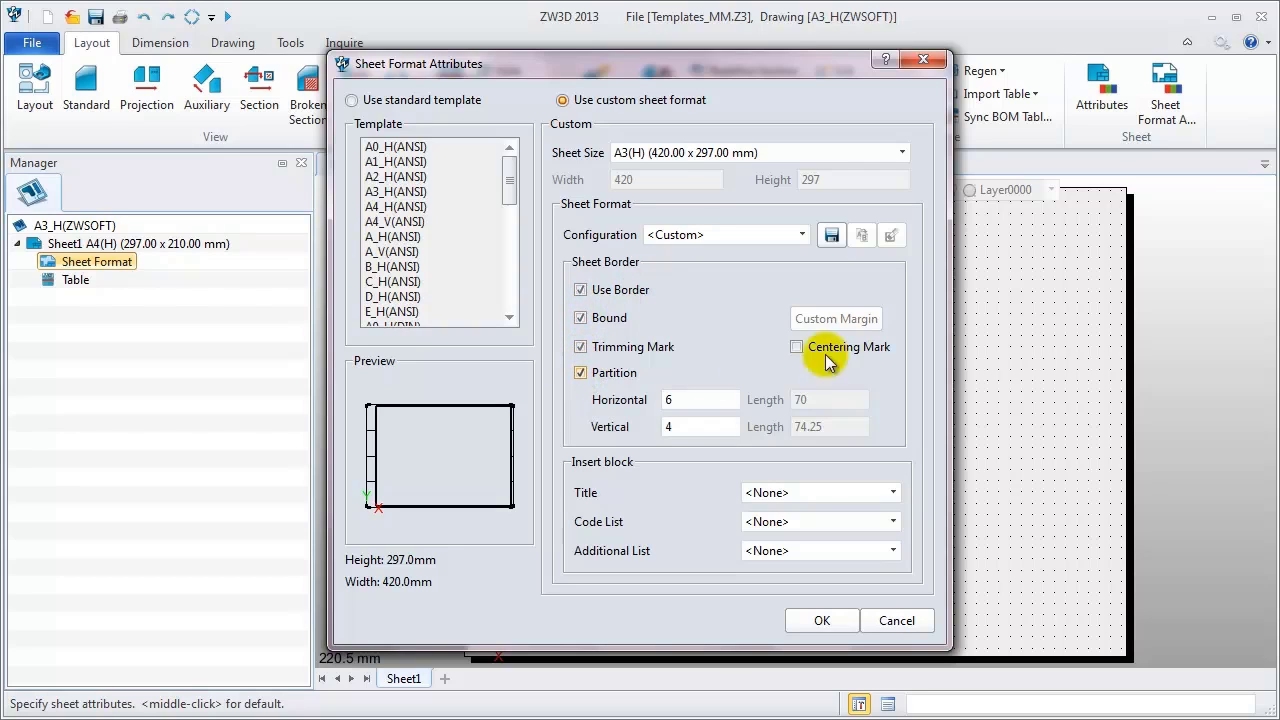
{"action": "left_click", "coordinate": [798, 350]}
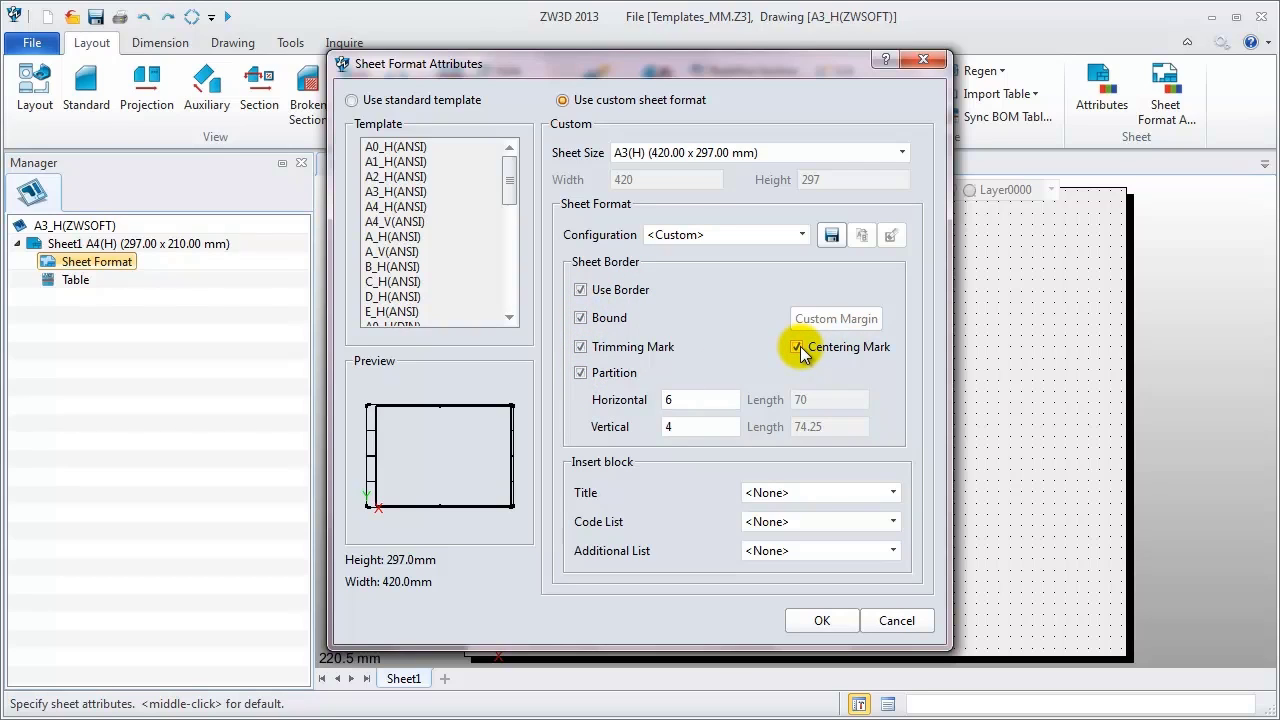
{"action": "left_click", "coordinate": [823, 493]}
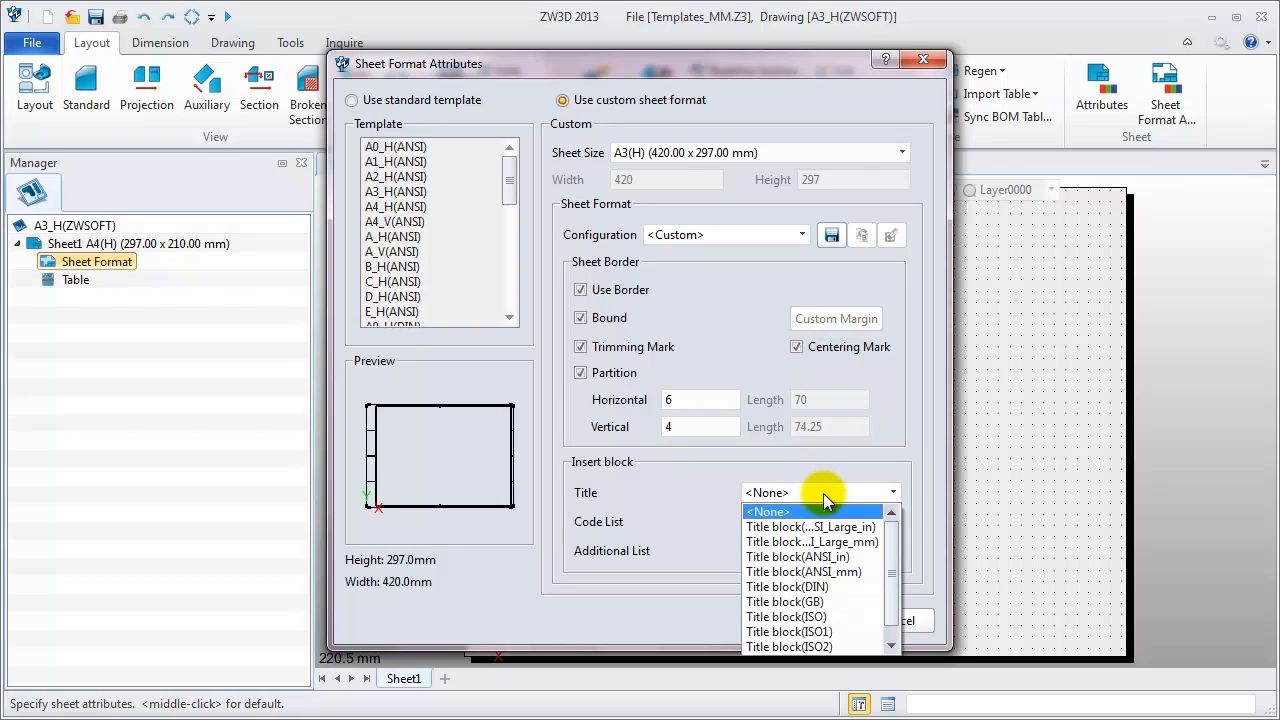
{"action": "left_click", "coordinate": [836, 572]}
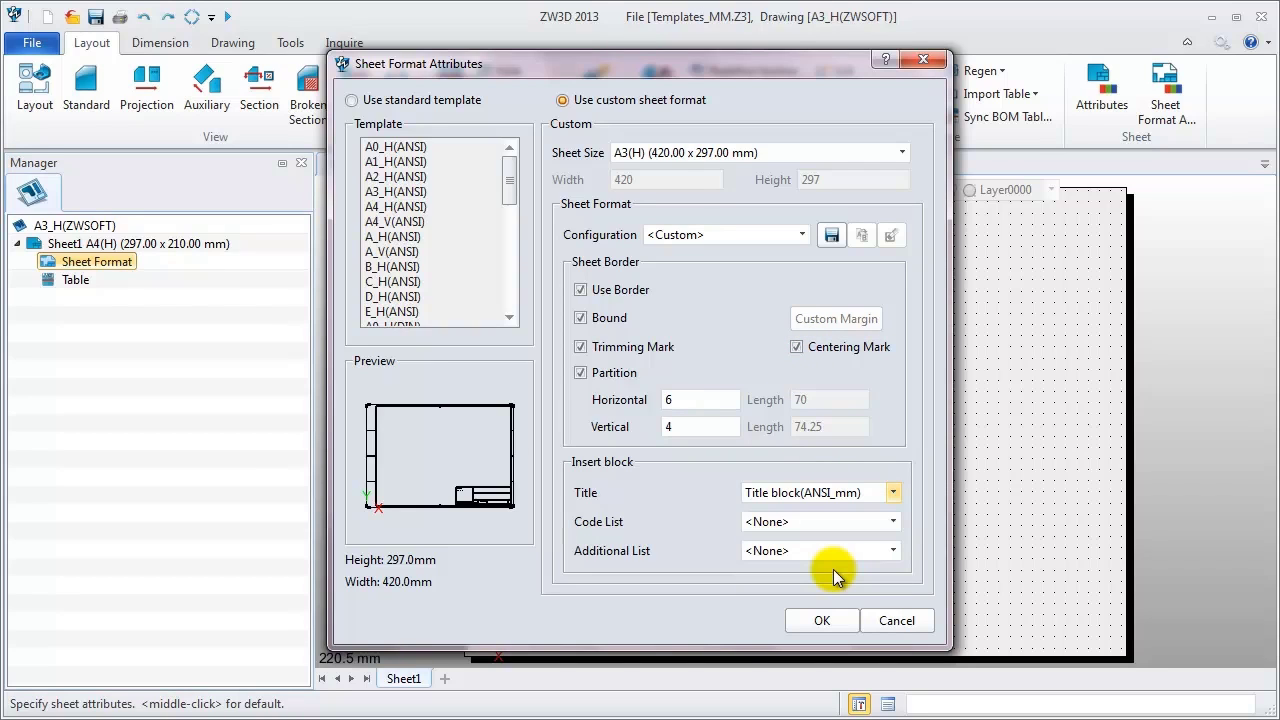
Apply the A3 format, check the title block, and expand Sheet Format to show Sheet Border and Title Block.
{"action": "left_click", "coordinate": [816, 621]}
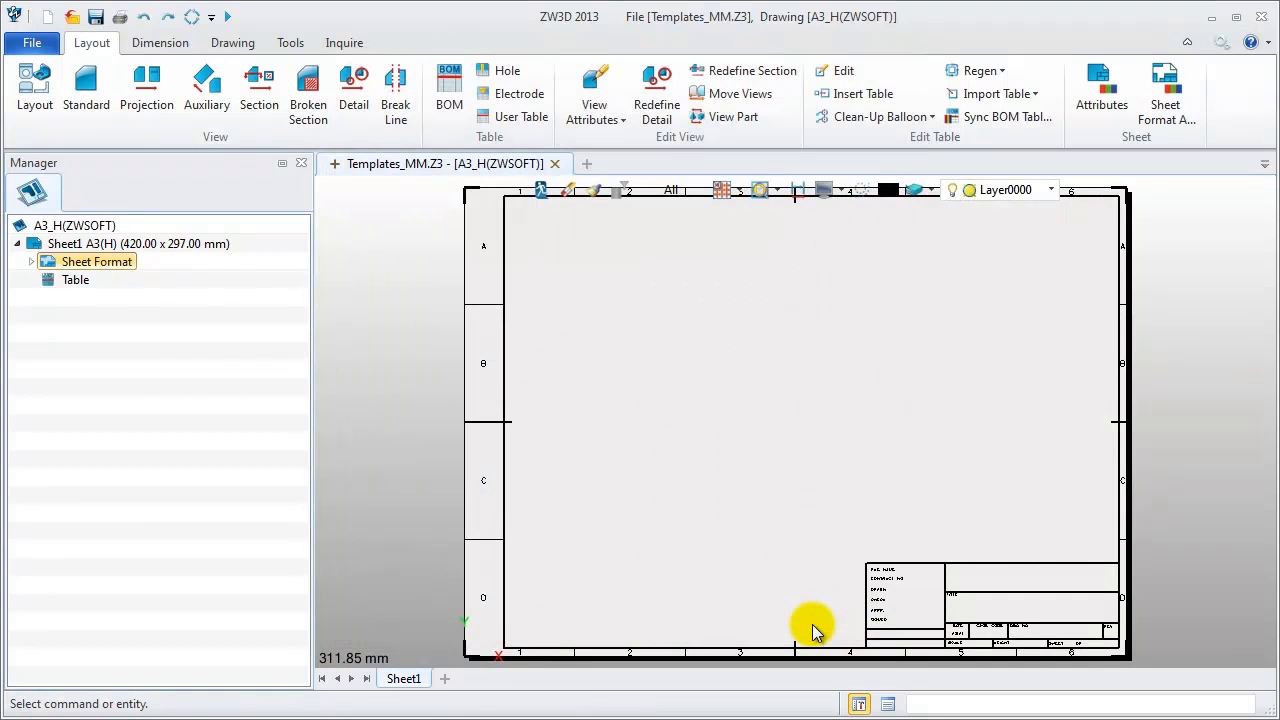
{"action": "scroll", "coordinate": [1128, 650], "scroll_direction": "up", "scroll_amount": 3}
{"action": "scroll", "coordinate": [1200, 580], "scroll_direction": "up", "scroll_amount": 3}
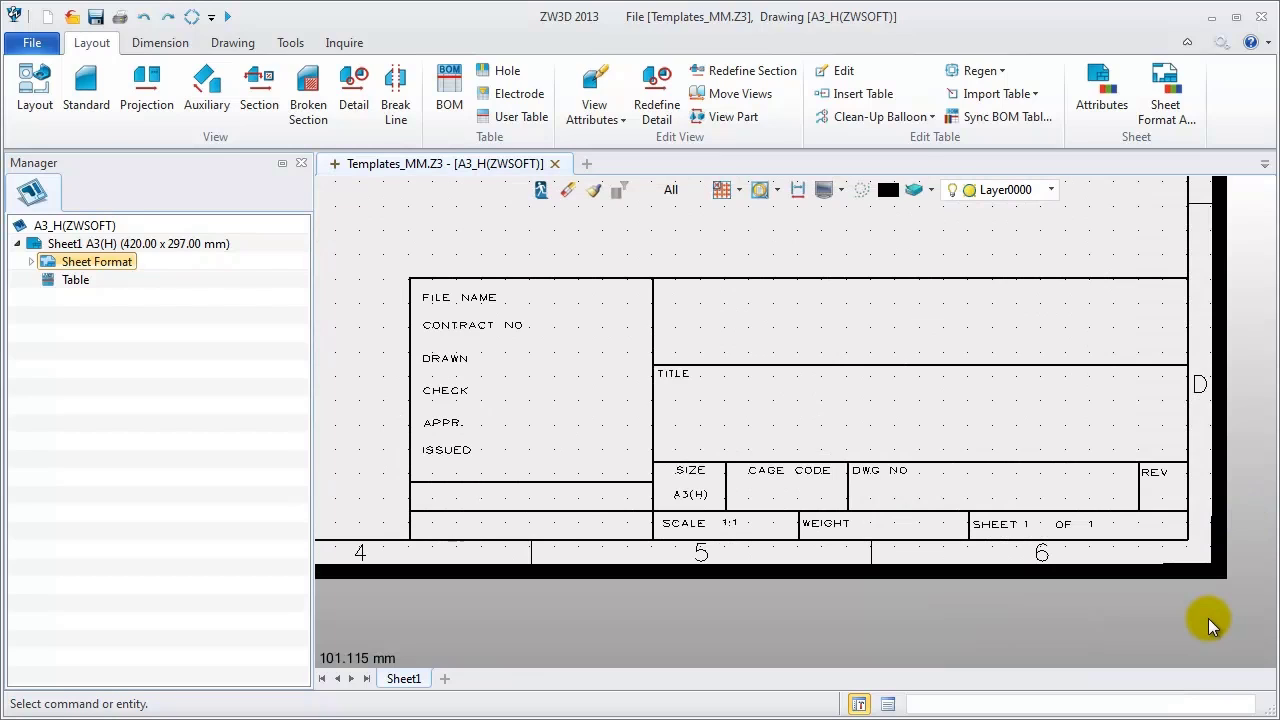
{"action": "key", "text": "ctrl+f"}
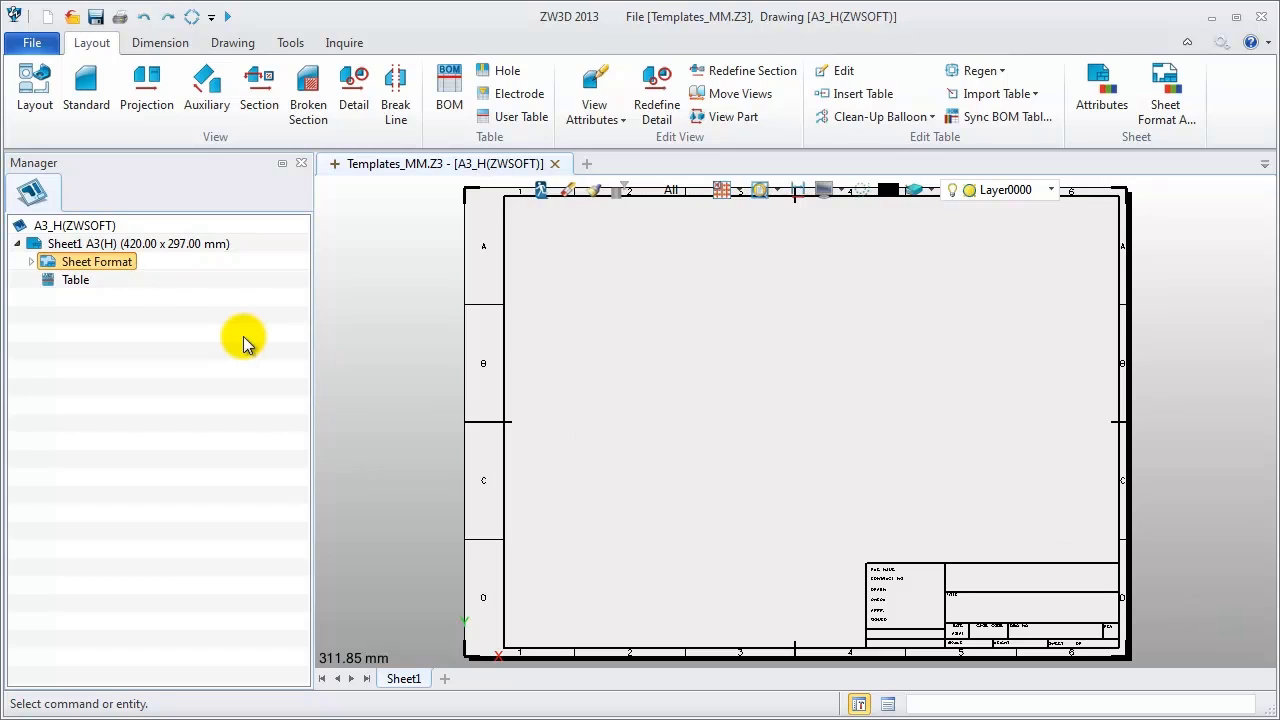
{"action": "left_click", "coordinate": [30, 262]}
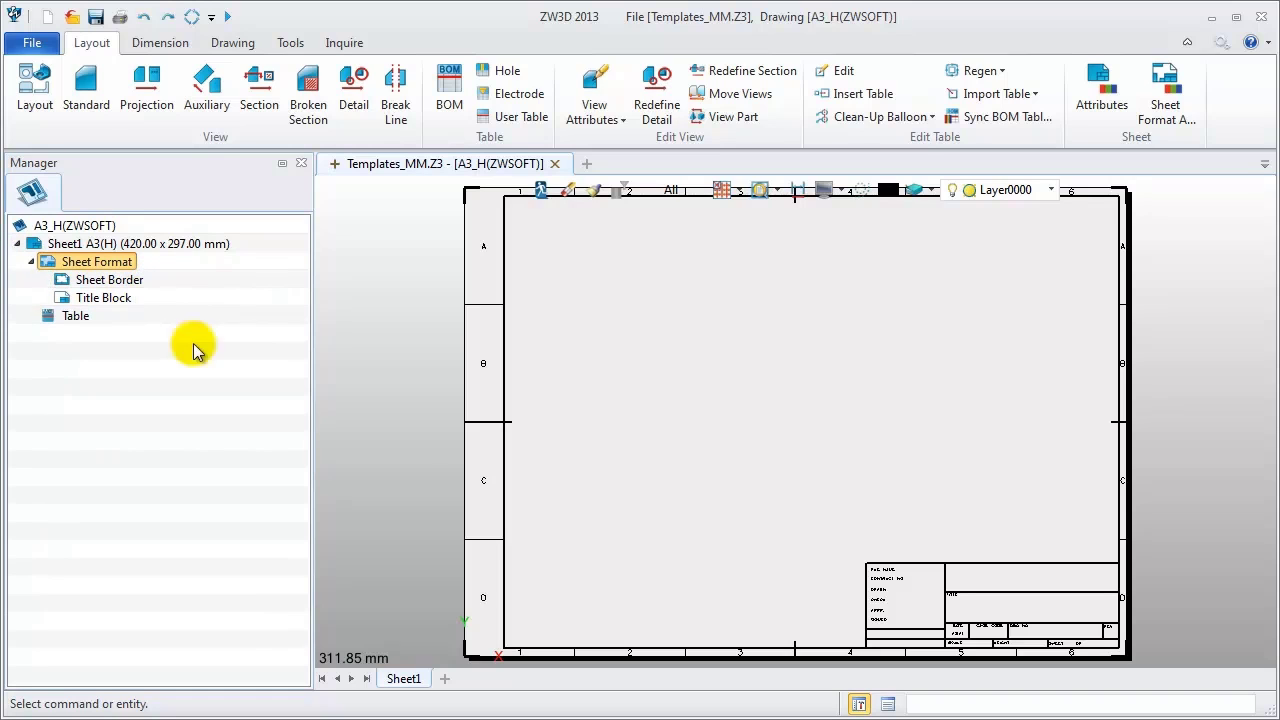
Edit the Title Block from the Manager tree and zoom in on the 160 × 54 block.
{"action": "right_click", "coordinate": [112, 303]}
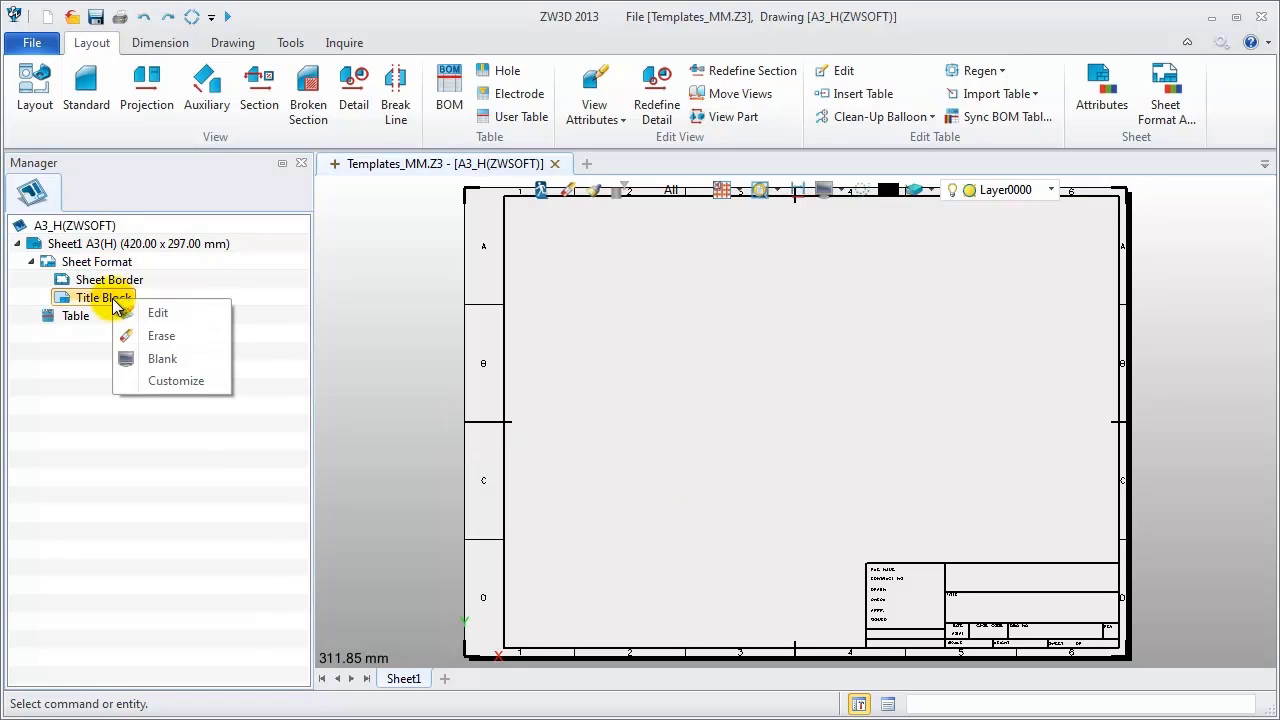
{"action": "left_click", "coordinate": [164, 318]}
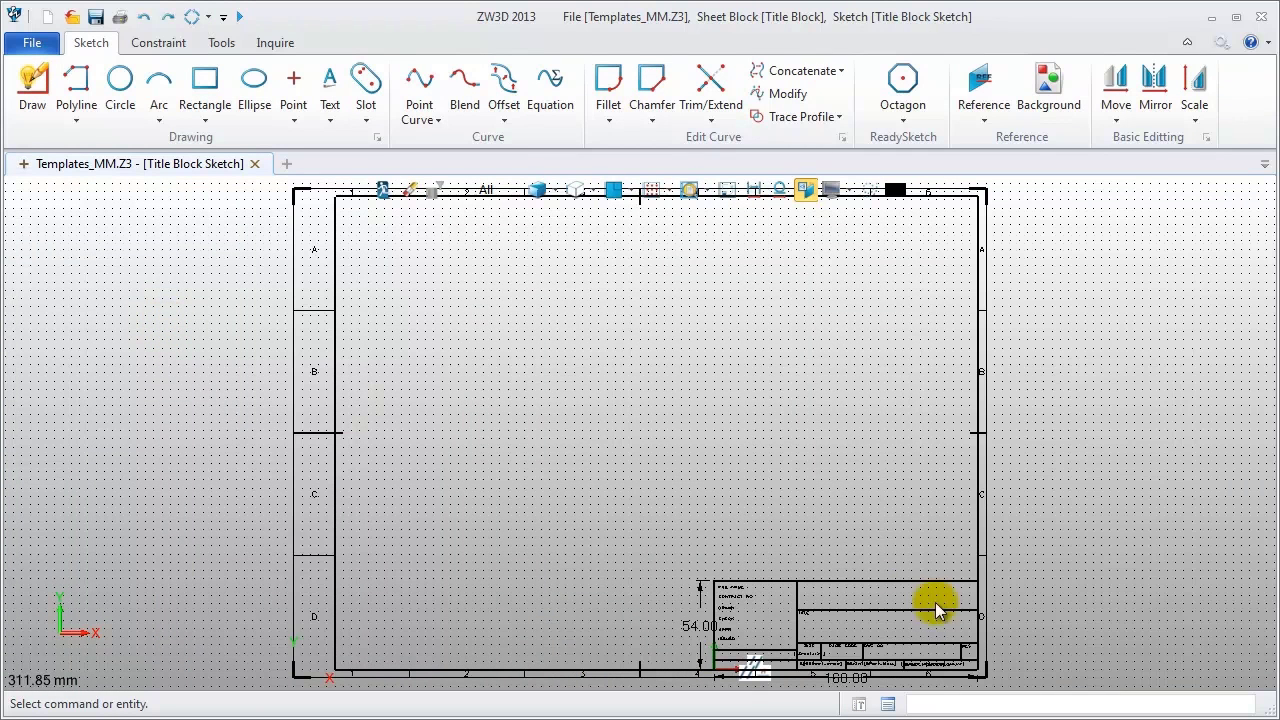
{"action": "scroll", "coordinate": [960, 600], "scroll_direction": "up", "scroll_amount": 3}
{"action": "scroll", "coordinate": [894, 548], "scroll_direction": "up", "scroll_amount": 3}
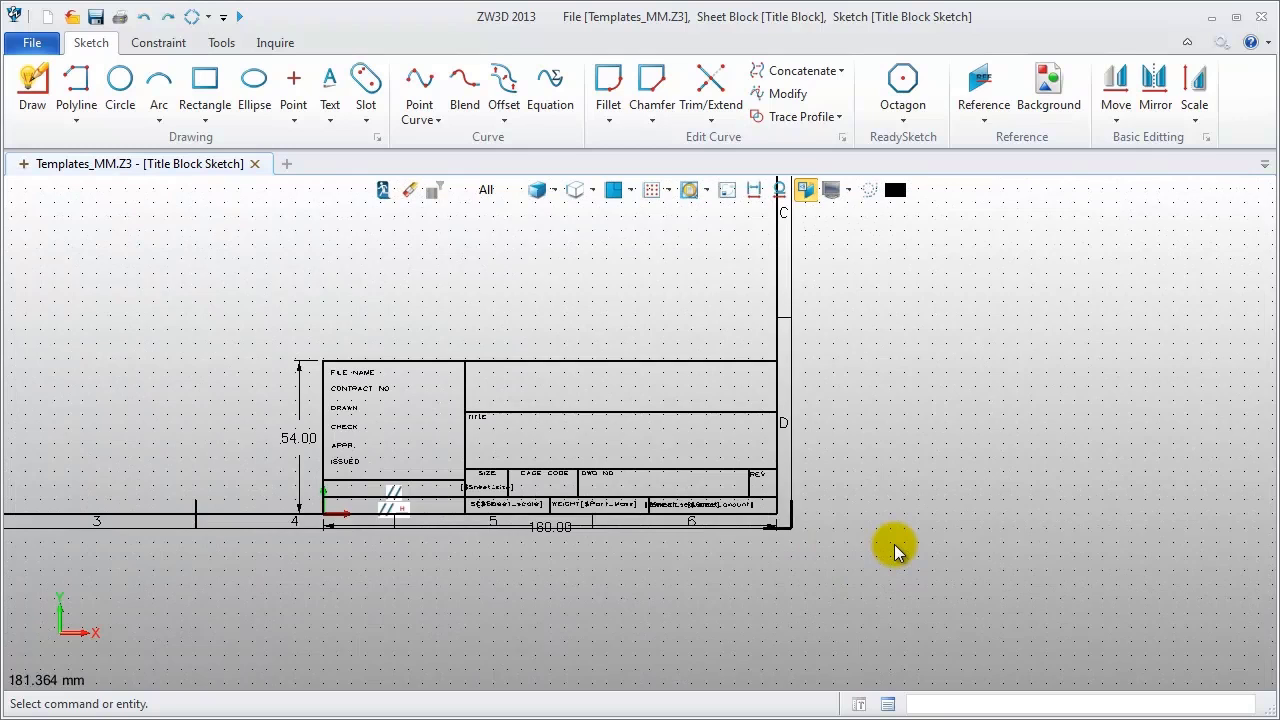
{"action": "scroll", "coordinate": [766, 560], "scroll_direction": "up", "scroll_amount": 1}
{"action": "middle_click_drag", "start_coordinate": [600, 569], "coordinate": [676, 586]}
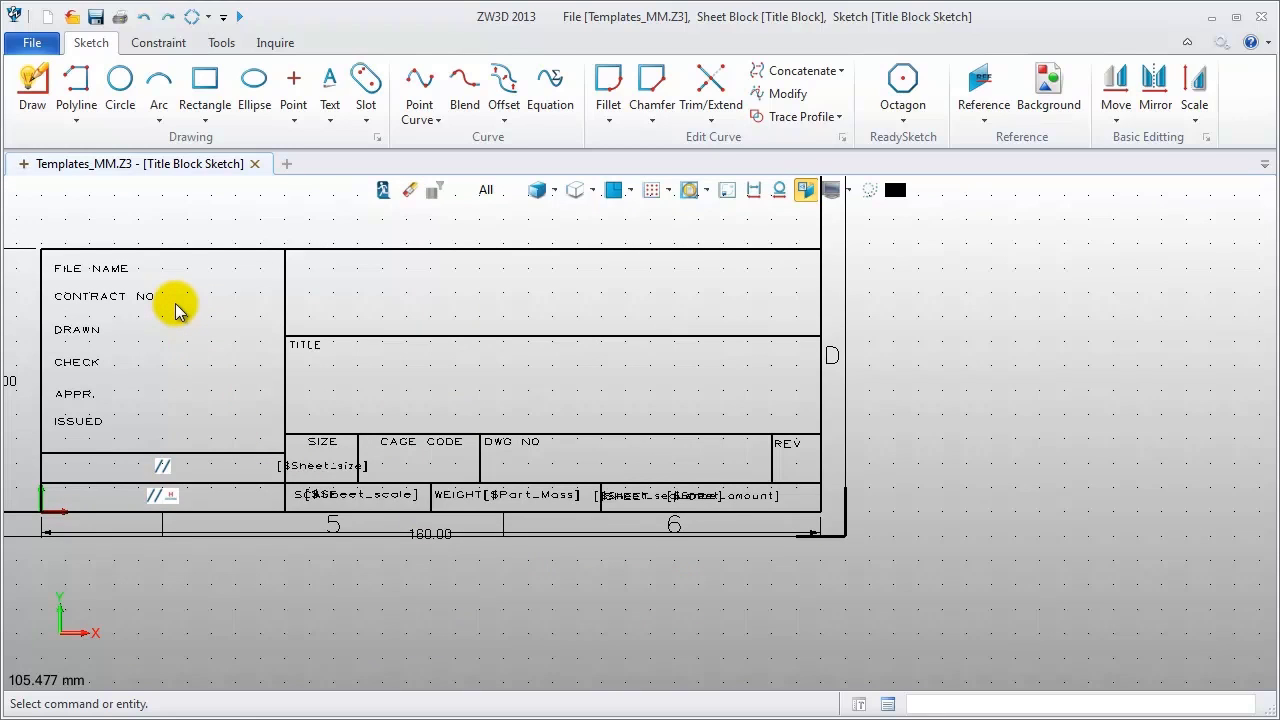
Place a [$part_name] variable text in the DWG NO box via the Variable Browser.
{"action": "left_click", "coordinate": [329, 88]}
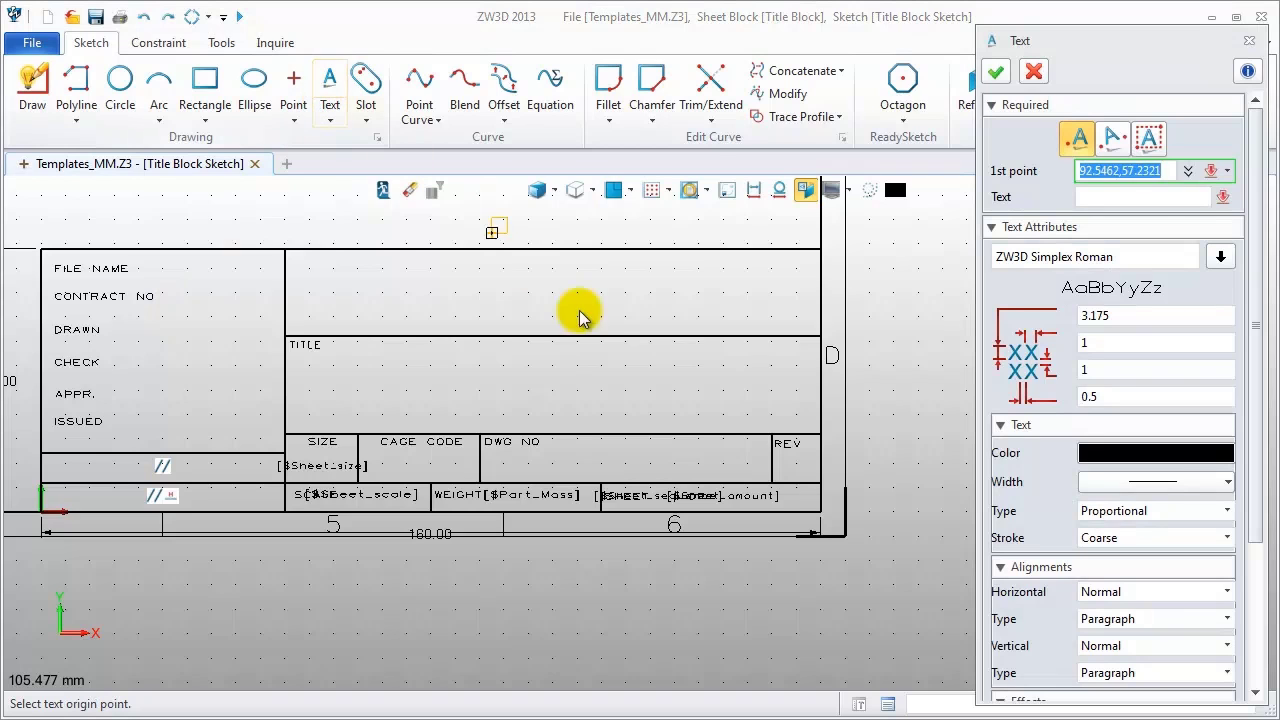
{"action": "left_click", "coordinate": [538, 474]}
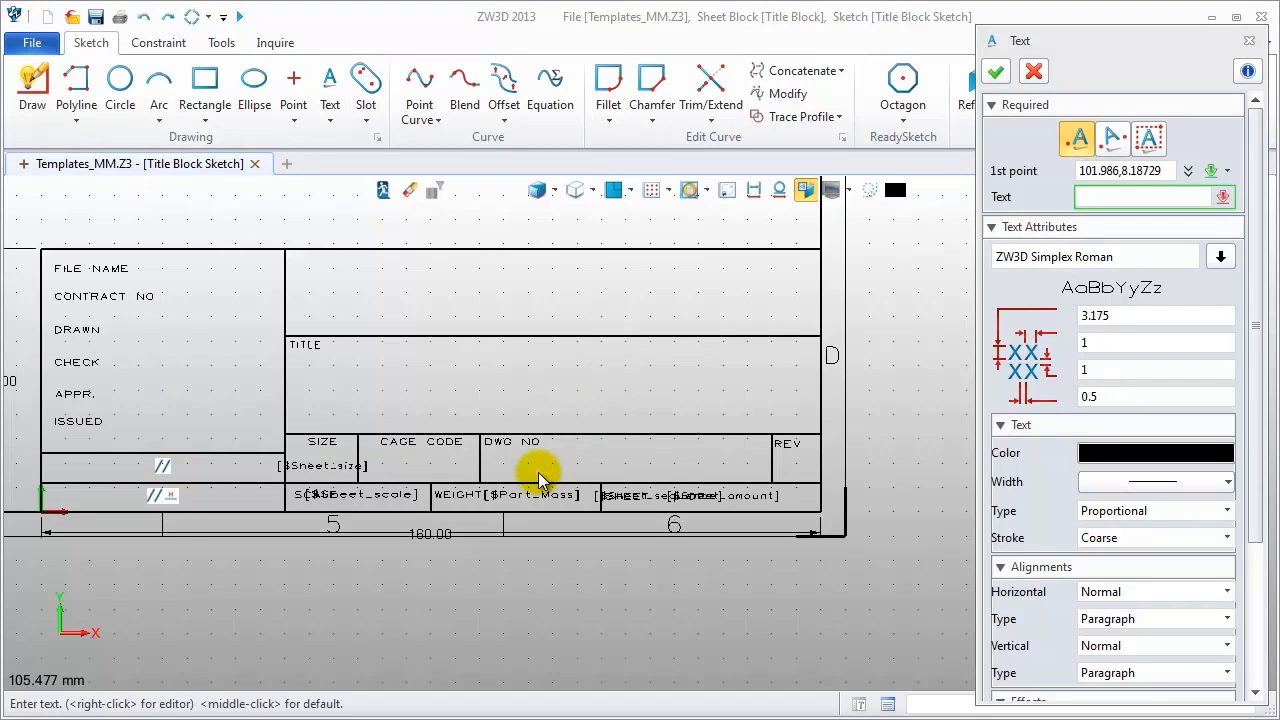
{"action": "left_click", "coordinate": [1224, 201]}
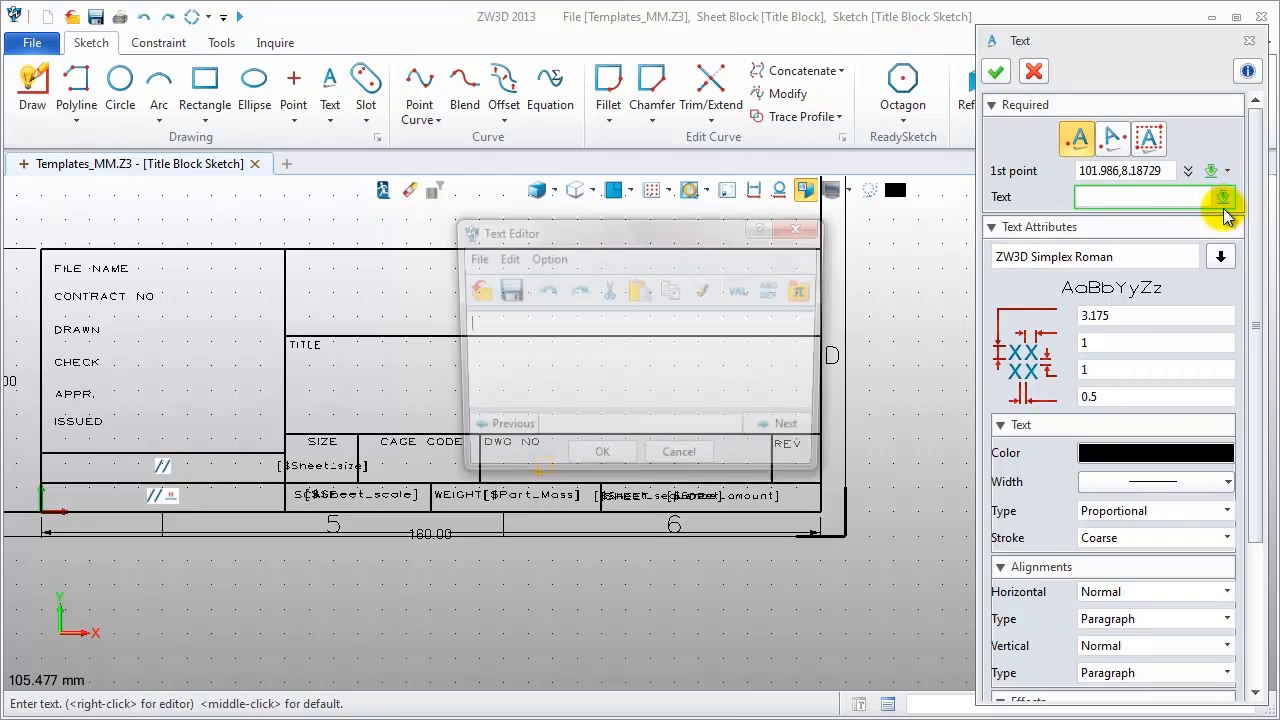
{"action": "left_click_drag", "start_coordinate": [675, 237], "coordinate": [638, 78]}
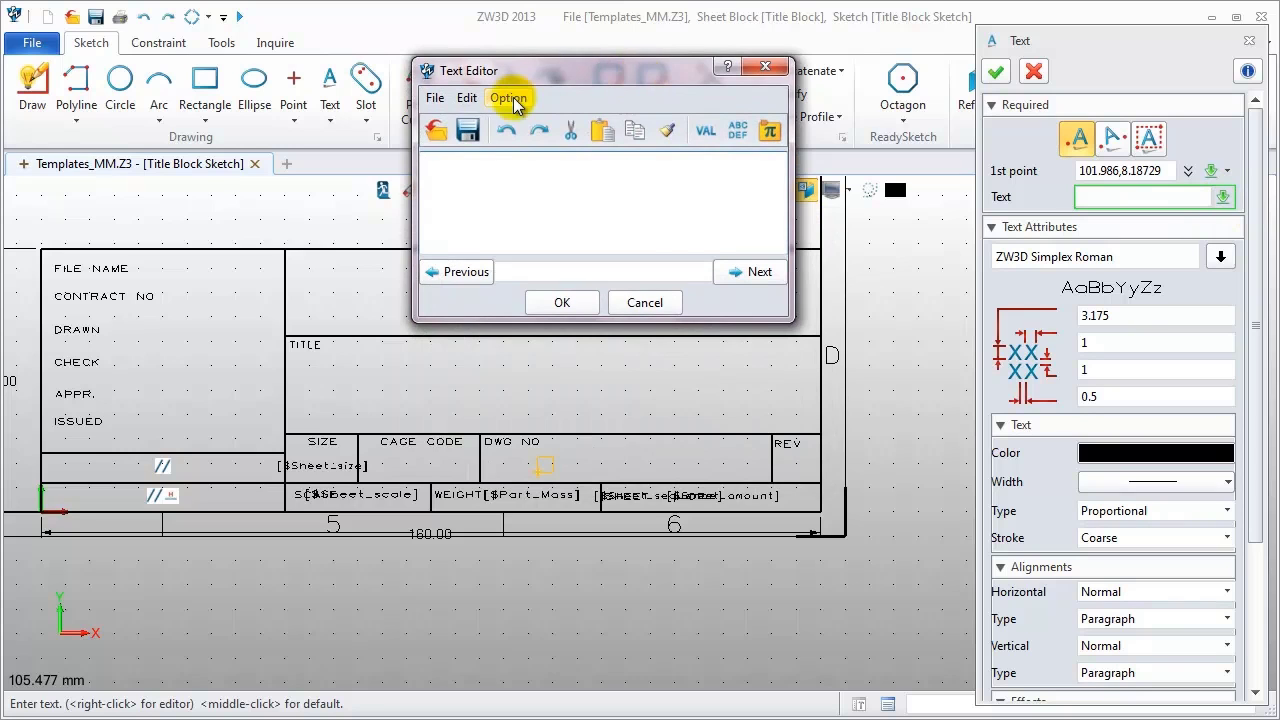
{"action": "left_click", "coordinate": [508, 97]}
{"action": "left_click", "coordinate": [535, 171]}
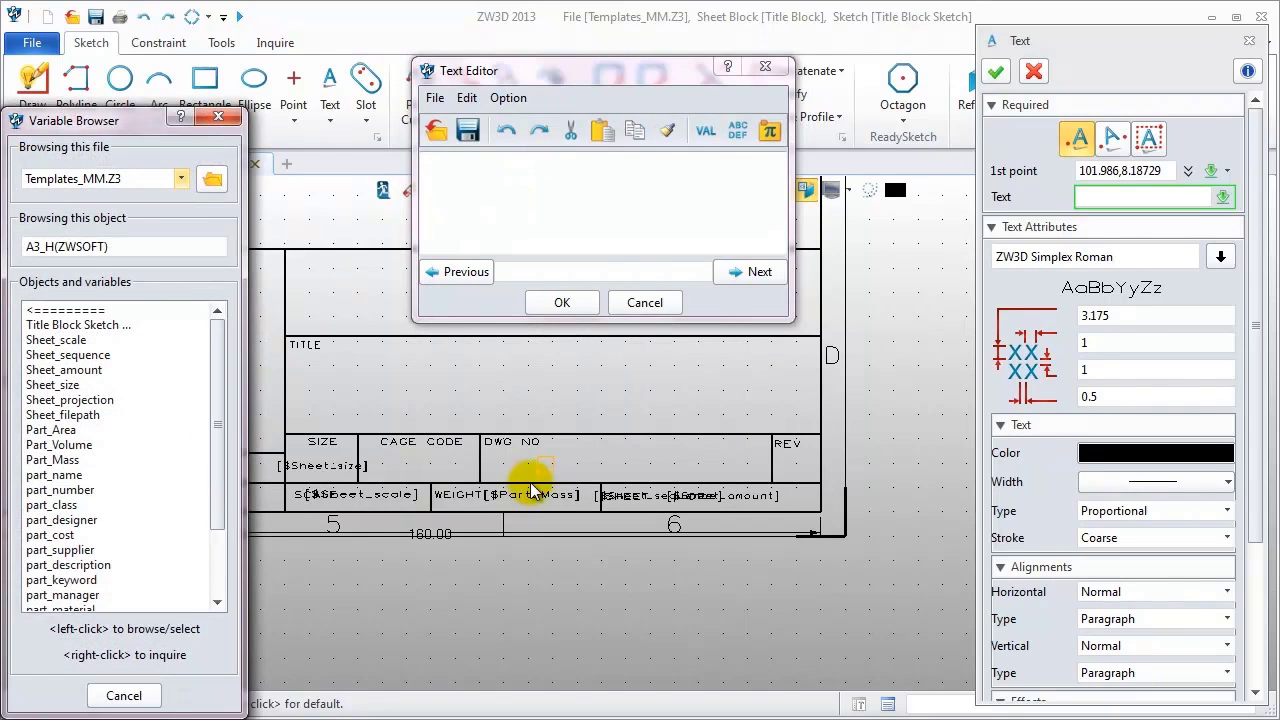
{"action": "left_click", "coordinate": [52, 476]}
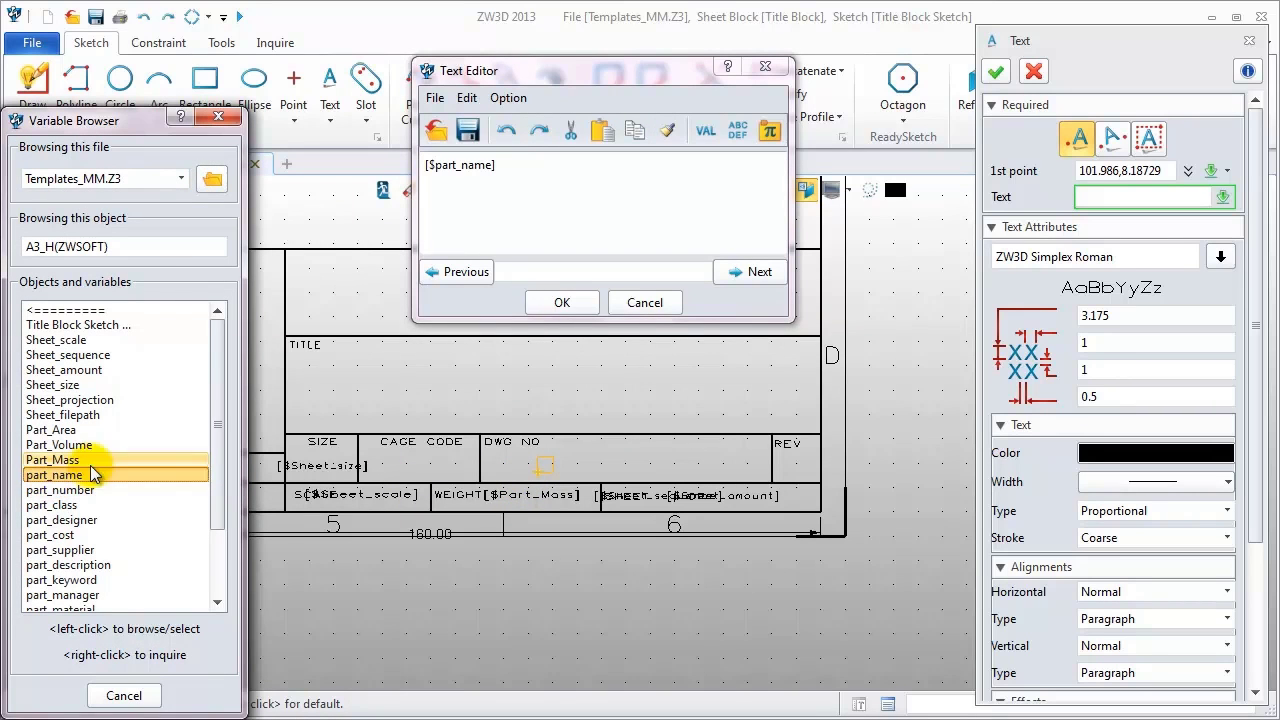
{"action": "left_click", "coordinate": [561, 303]}
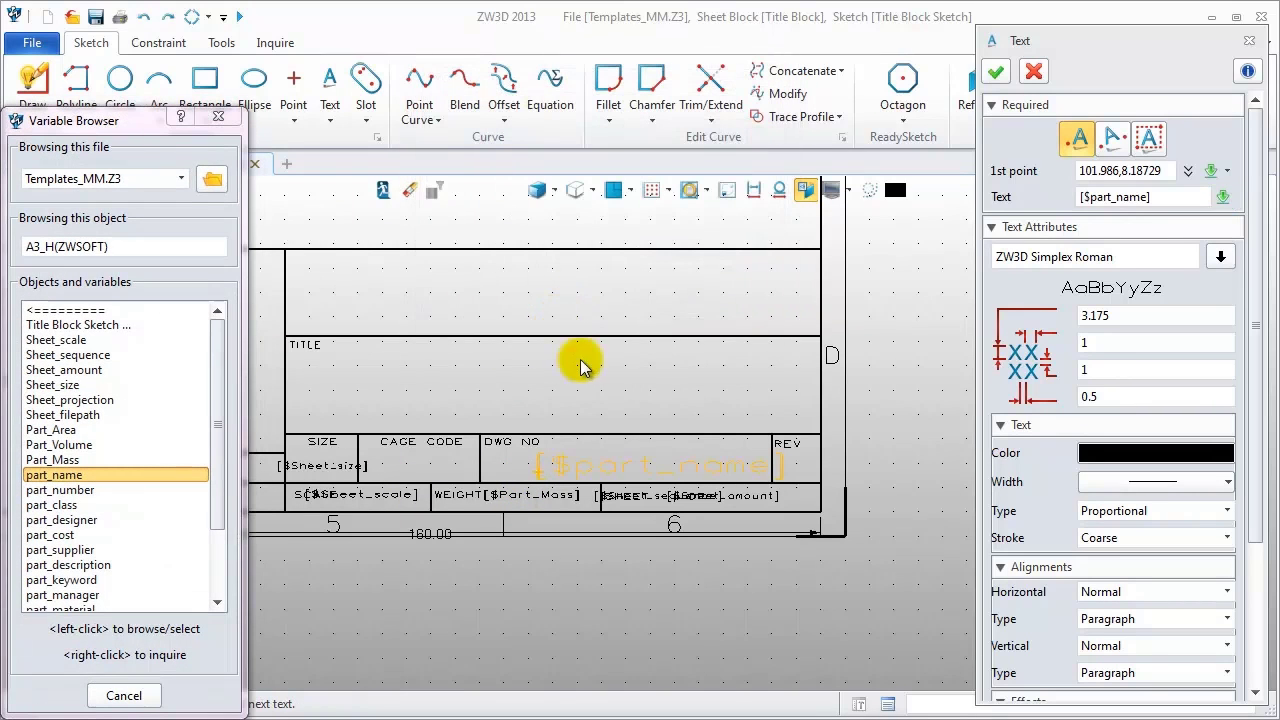
{"action": "middle_click", "coordinate": [623, 391]}
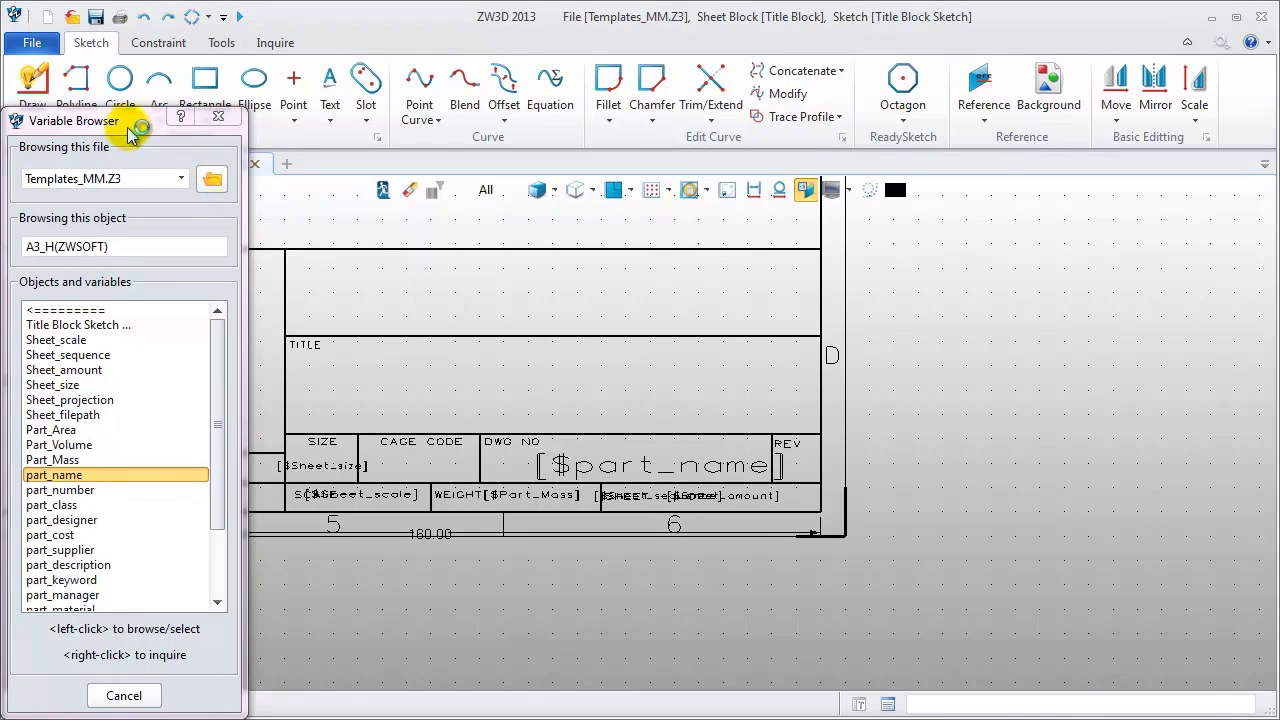
Place a [$part_designer] variable text beside the DRAWN label.
{"action": "left_click_drag", "start_coordinate": [142, 133], "coordinate": [796, 104]}
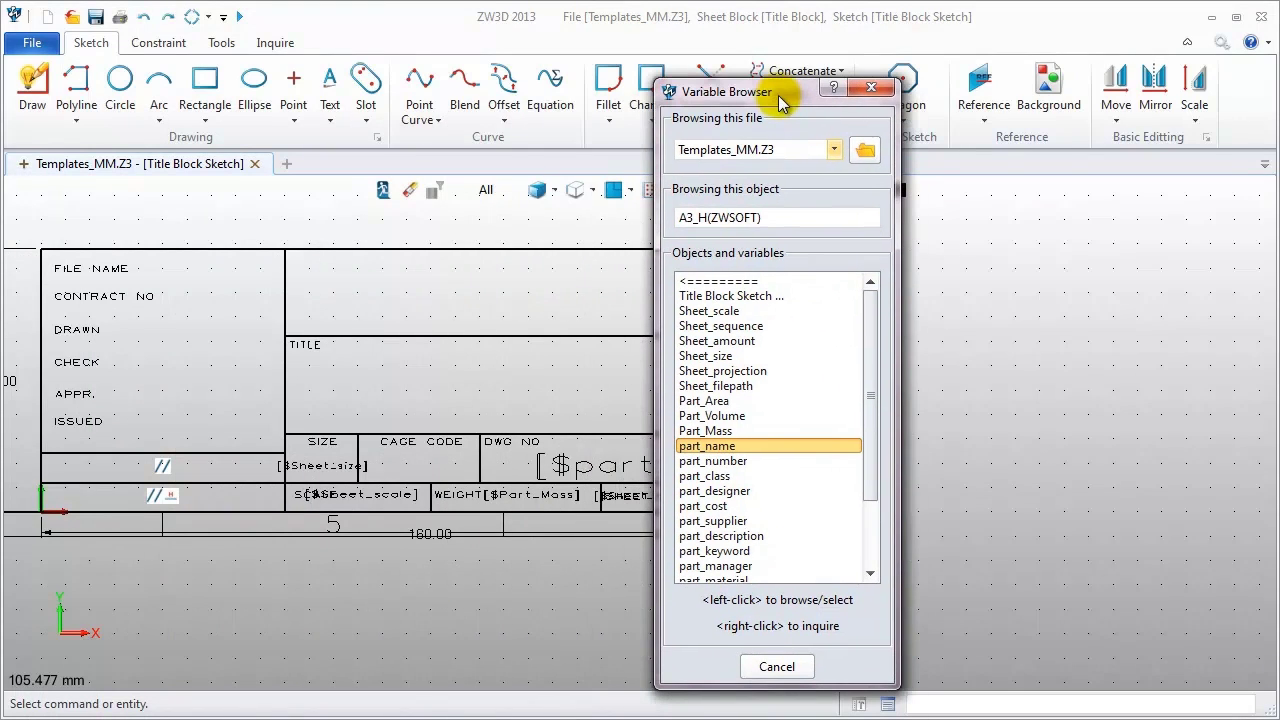
{"action": "left_click", "coordinate": [330, 88]}
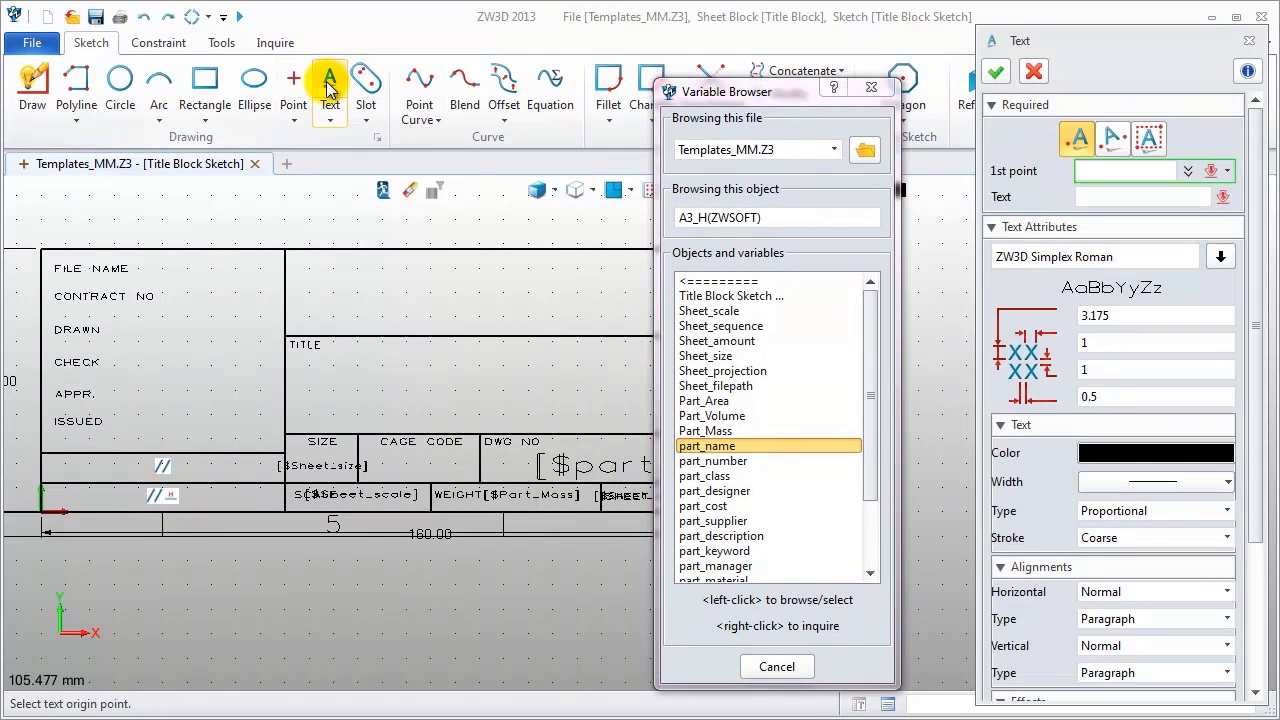
{"action": "left_click", "coordinate": [119, 339]}
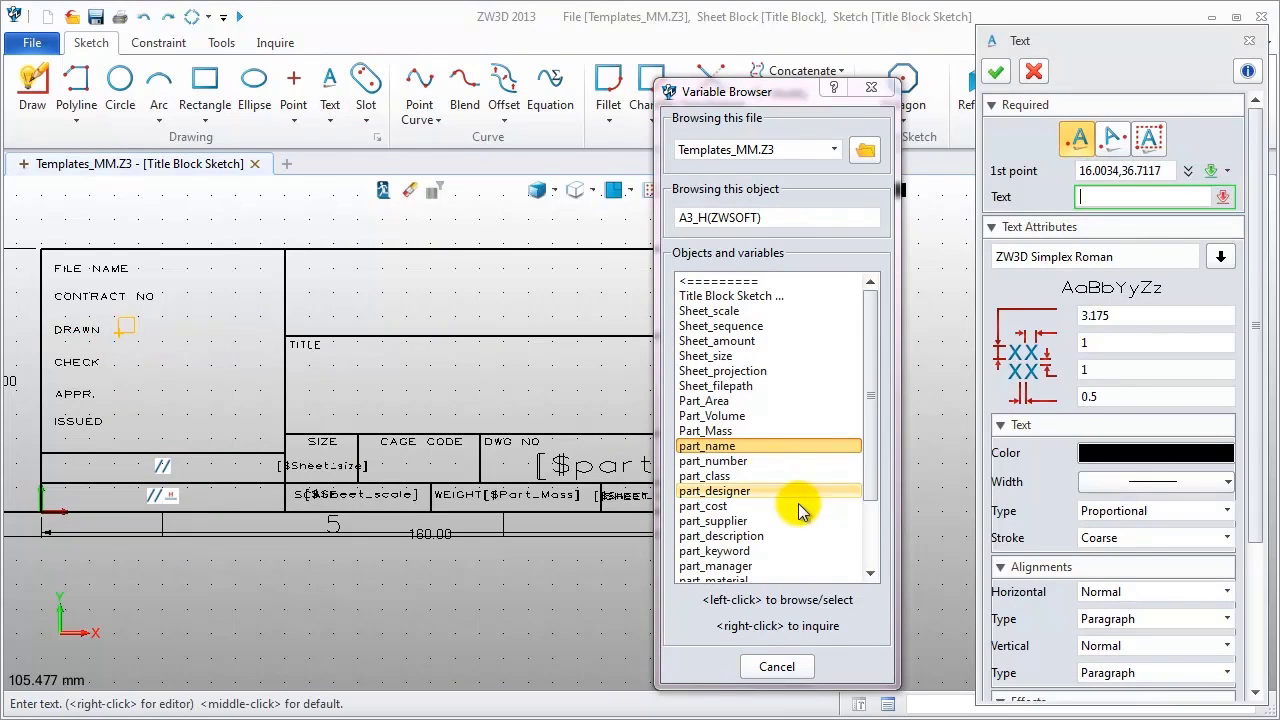
{"action": "left_click", "coordinate": [759, 491]}
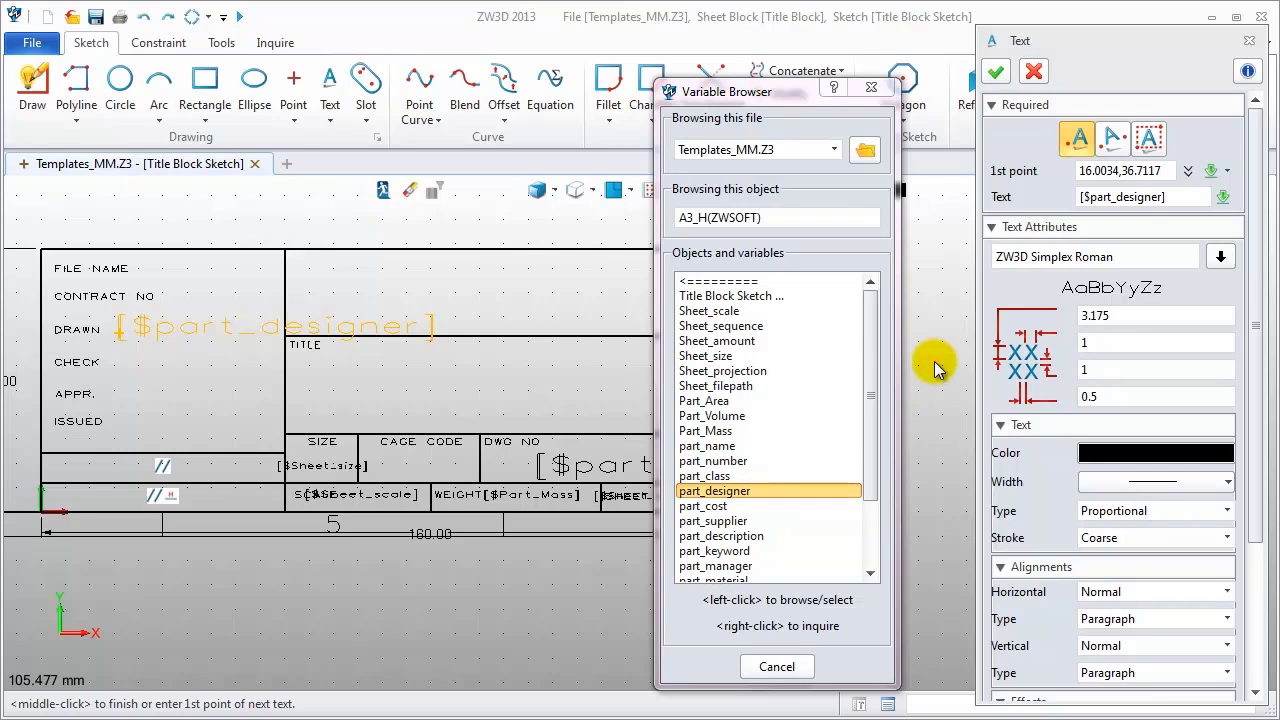
{"action": "middle_click", "coordinate": [931, 286]}
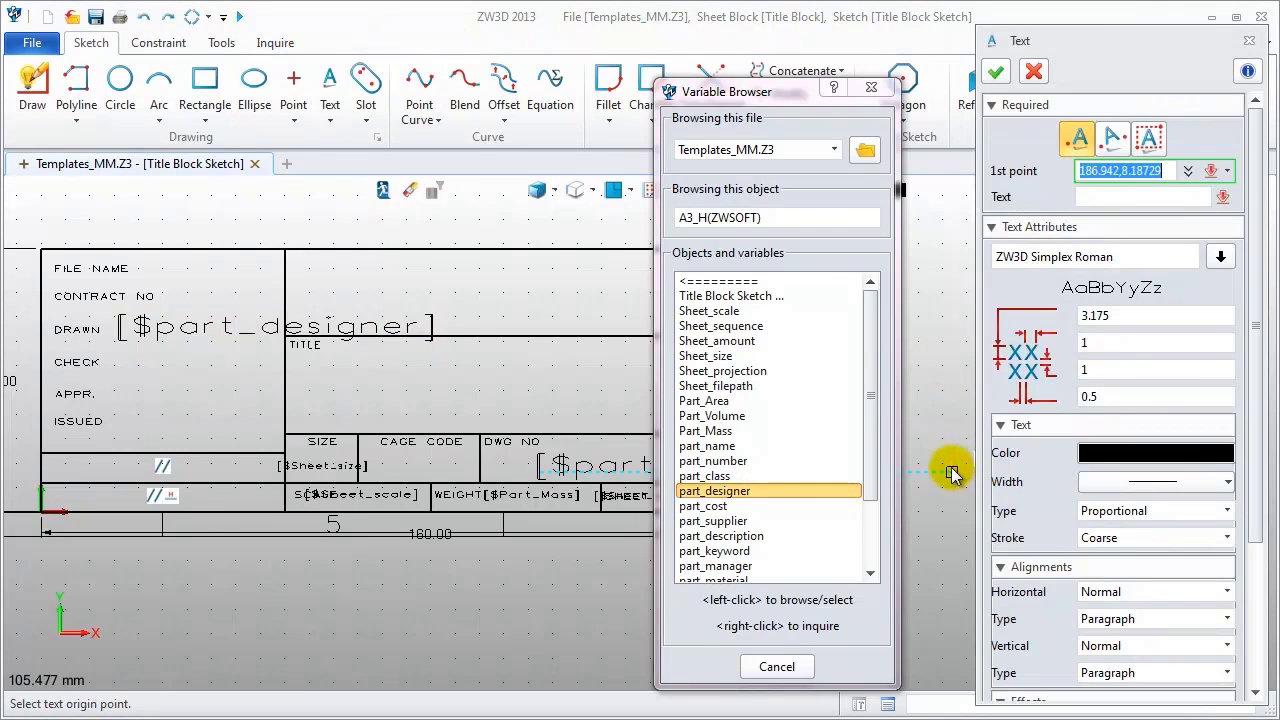
Place a [$part_manager] variable text beside the CHECK label.
{"action": "left_click", "coordinate": [121, 372]}
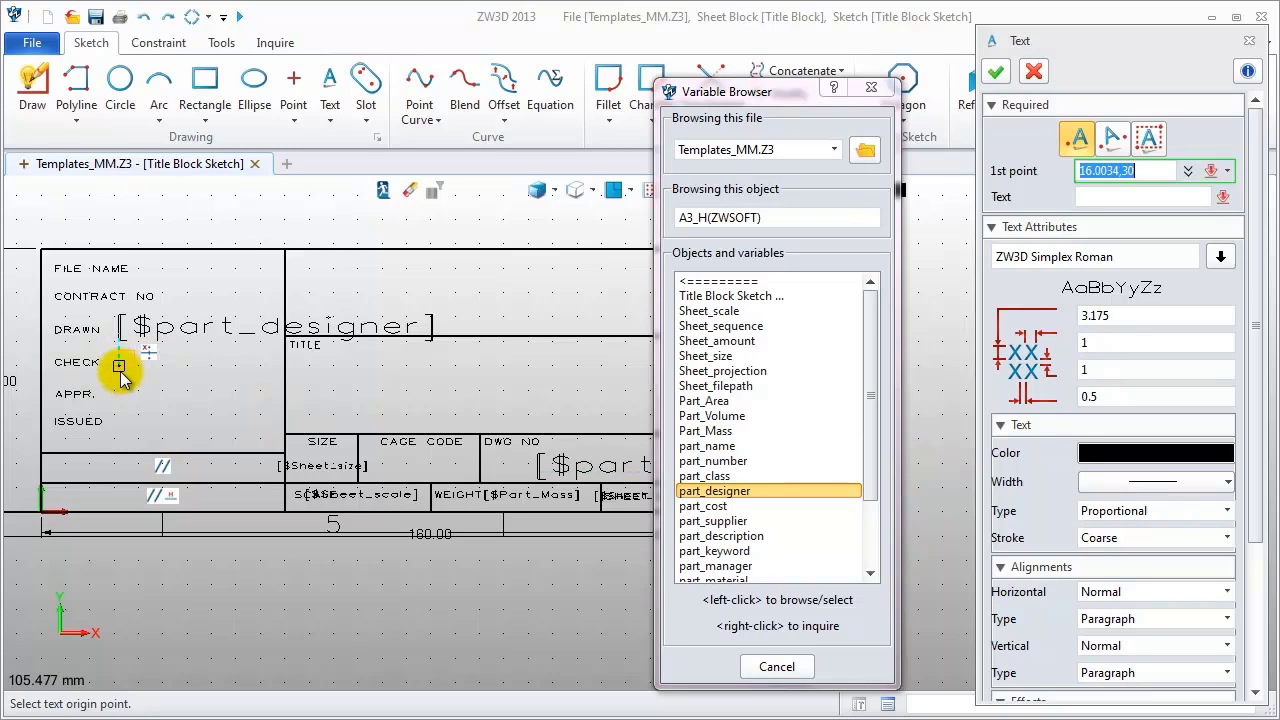
{"action": "left_click", "coordinate": [712, 567]}
{"action": "middle_click", "coordinate": [489, 587]}
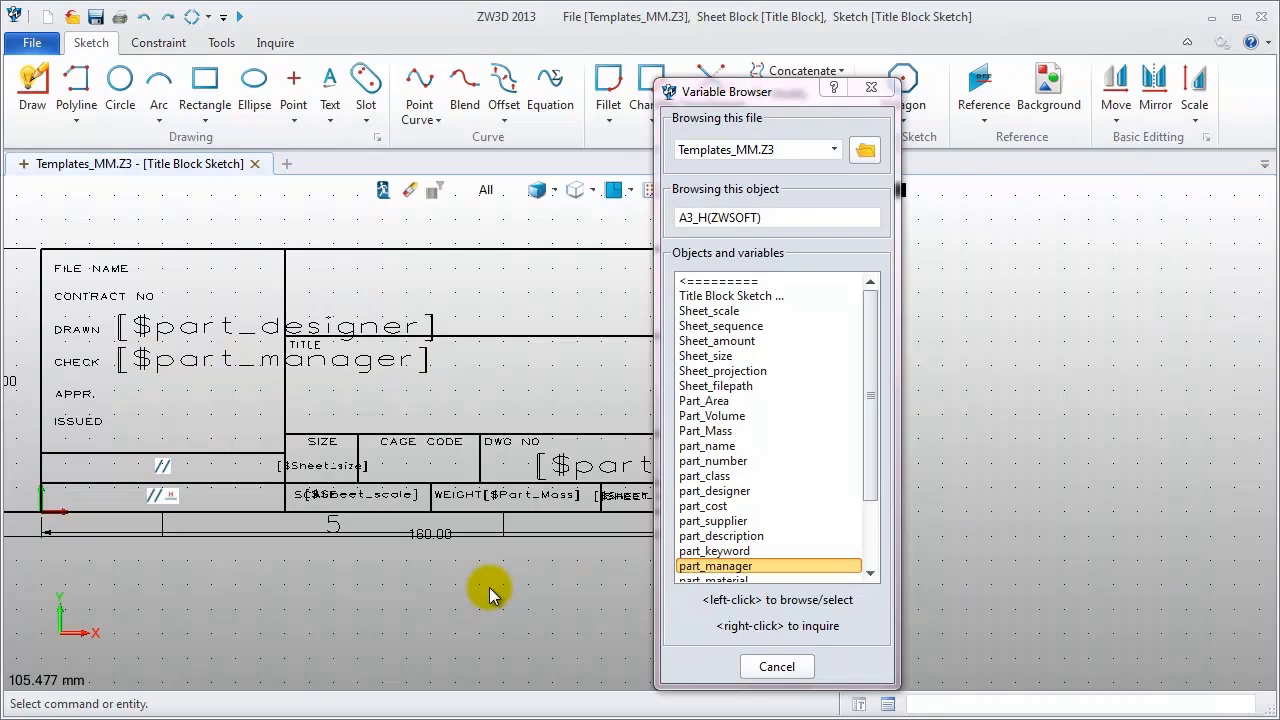
{"action": "middle_click", "coordinate": [489, 587]}
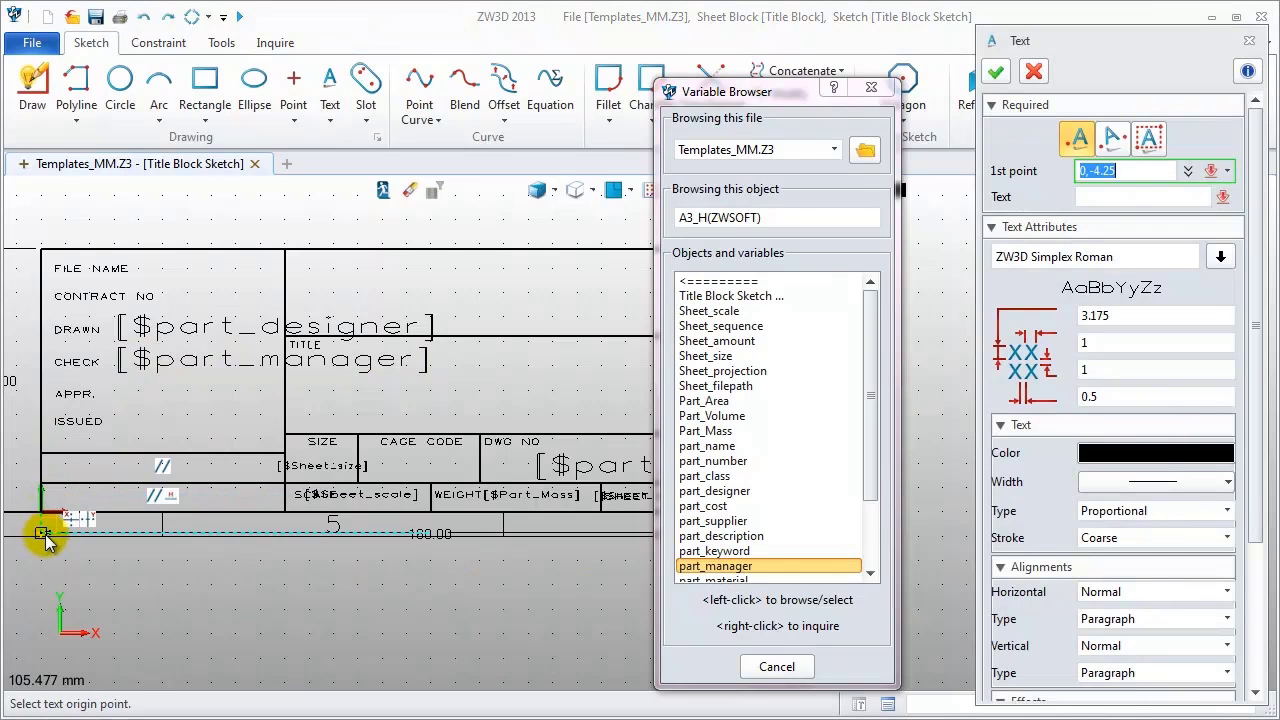
Add a 'Material: [$part_material]' text in the bottom-left cell and close the Variable Browser.
{"action": "scroll", "coordinate": [45, 534], "scroll_direction": "up", "scroll_amount": 1}
{"action": "left_click", "coordinate": [52, 493]}
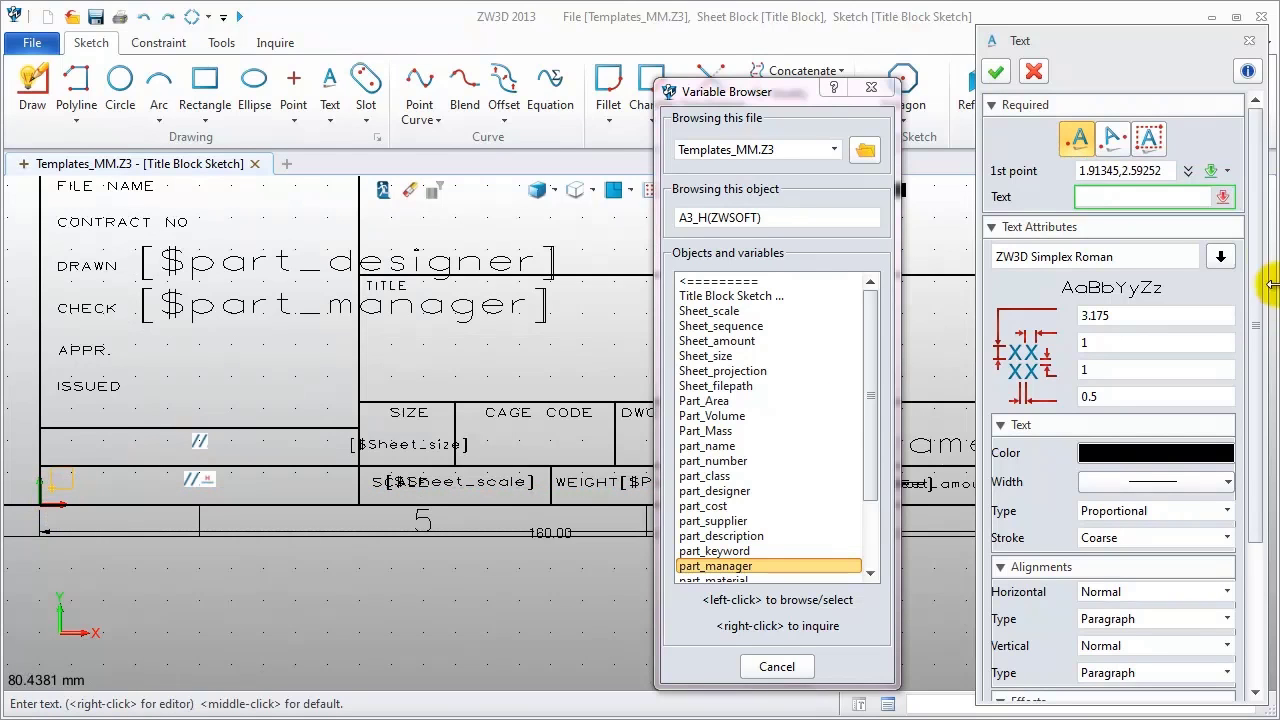
{"action": "right_click", "coordinate": [1220, 212]}
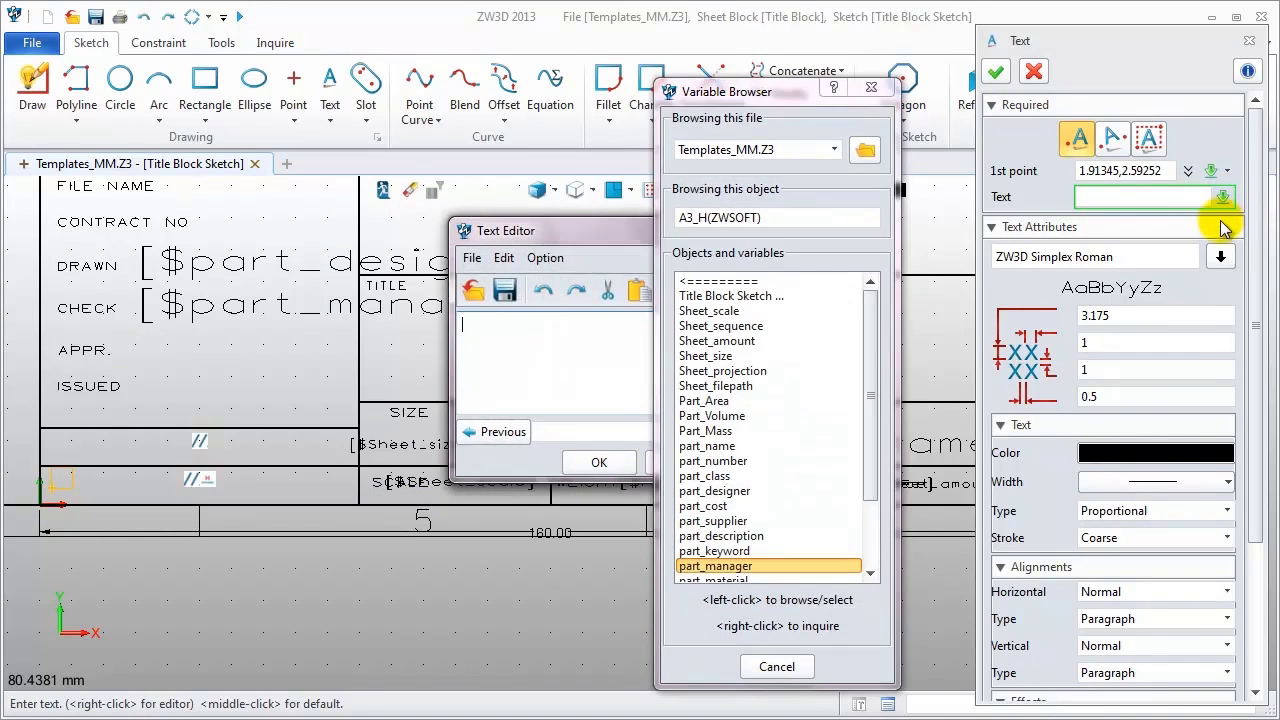
{"action": "left_click_drag", "start_coordinate": [603, 232], "coordinate": [337, 191]}
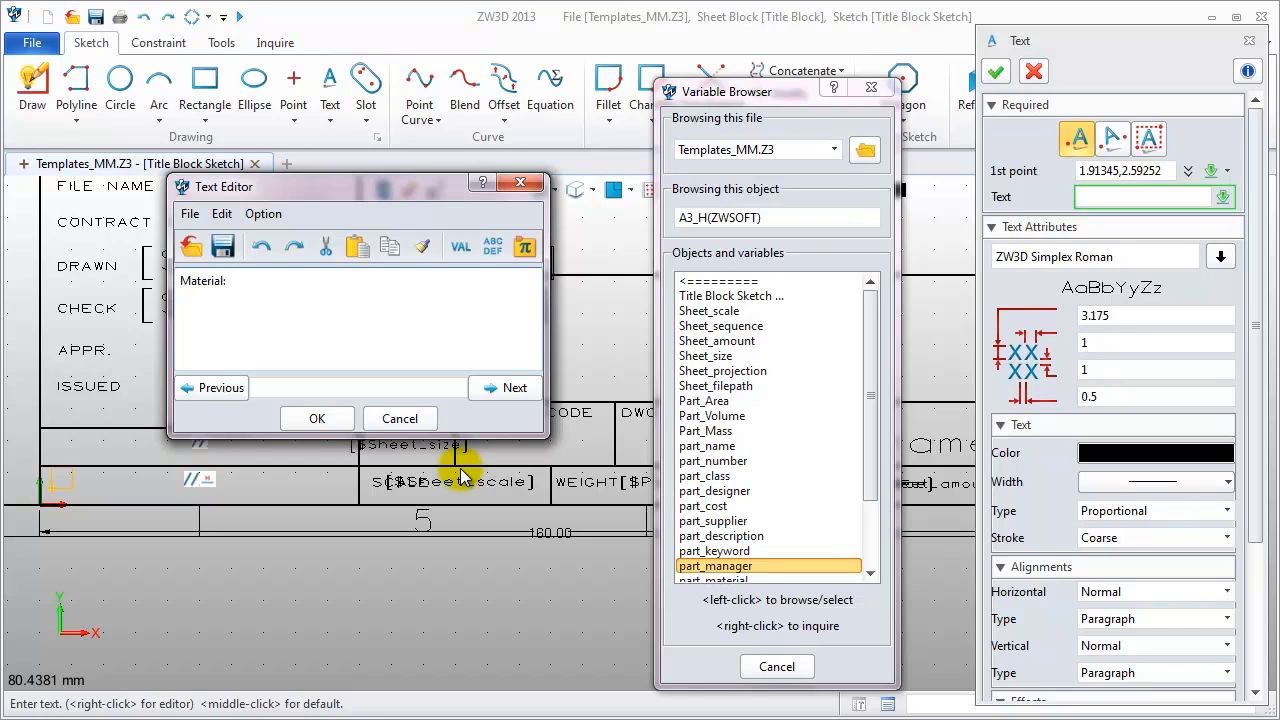
{"action": "left_click", "coordinate": [868, 472]}
{"action": "left_click_drag", "start_coordinate": [868, 472], "coordinate": [870, 517]}
{"action": "left_click", "coordinate": [770, 491]}
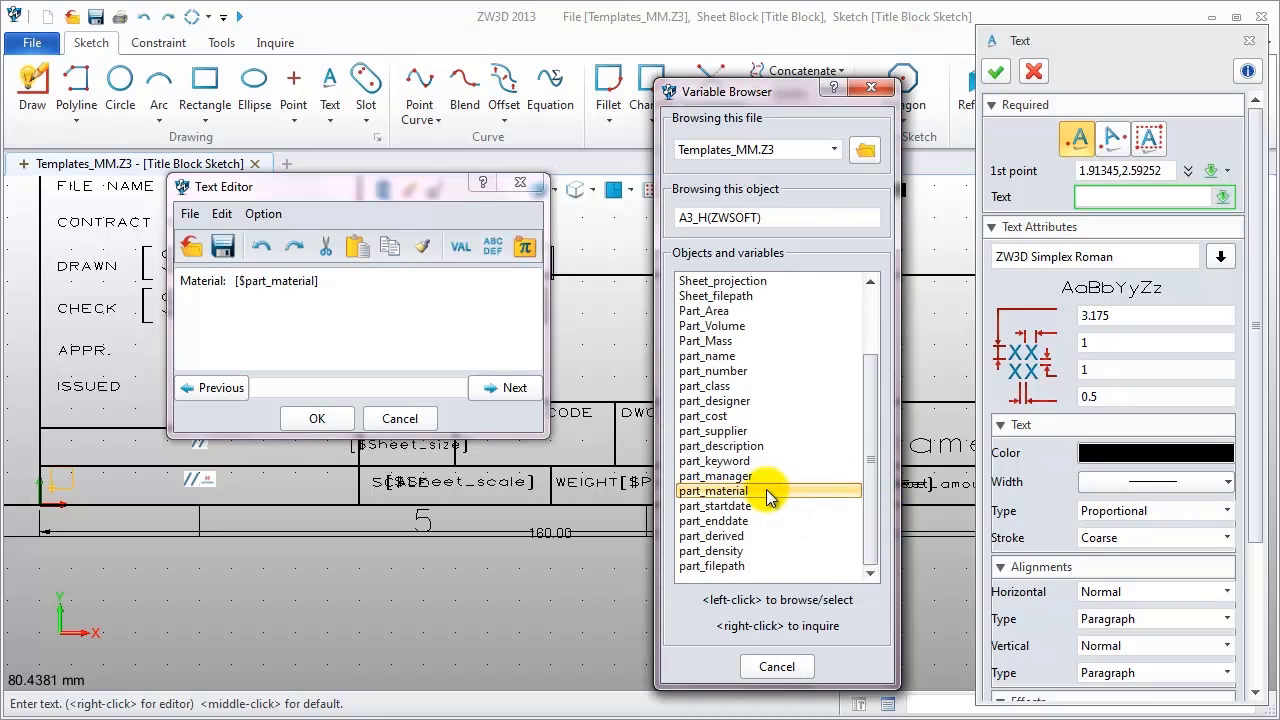
{"action": "left_click", "coordinate": [316, 418]}
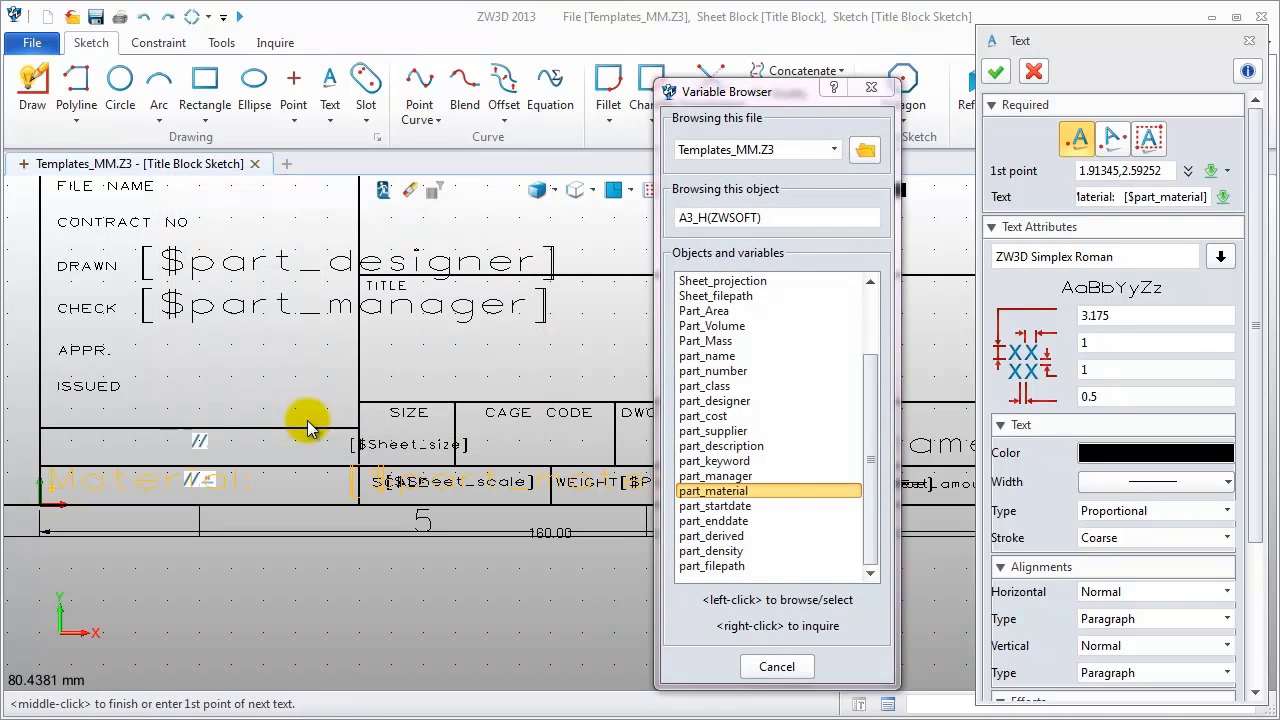
{"action": "middle_click", "coordinate": [950, 615]}
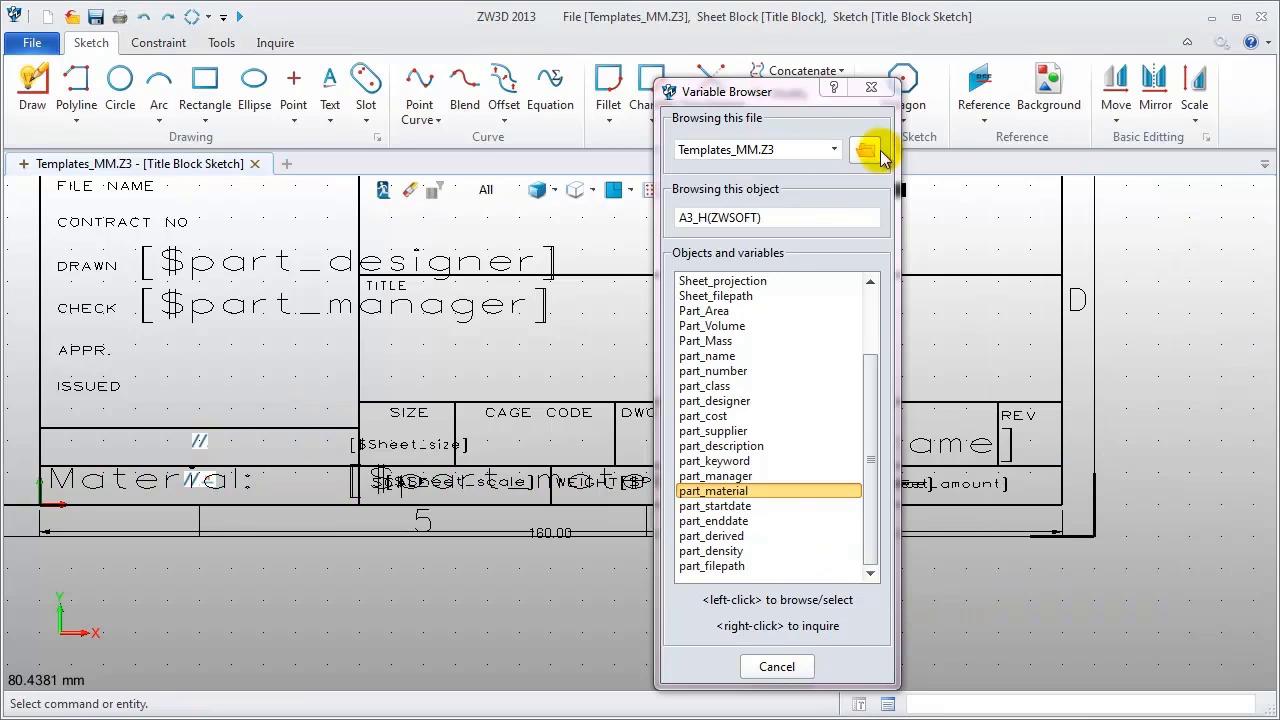
{"action": "left_click", "coordinate": [871, 88]}
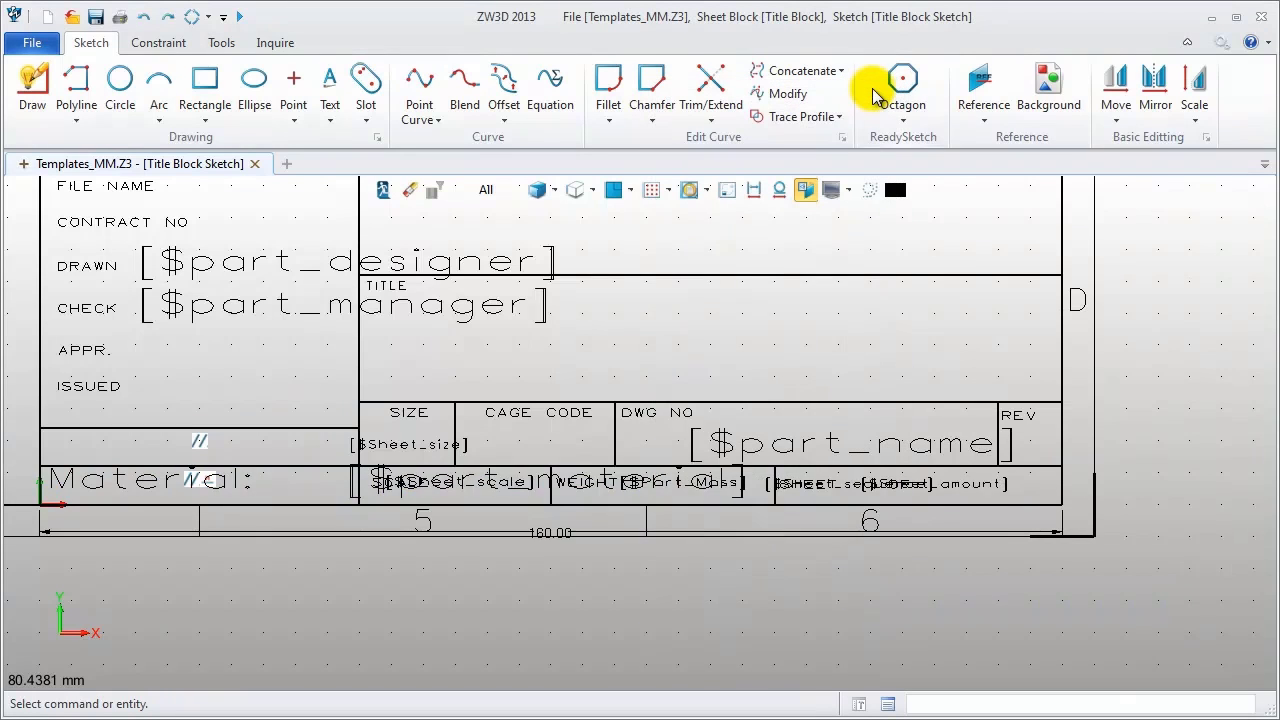
Copy the ISSUED label's text attributes onto the designer, manager and material texts.
{"action": "left_click", "coordinate": [218, 481]}
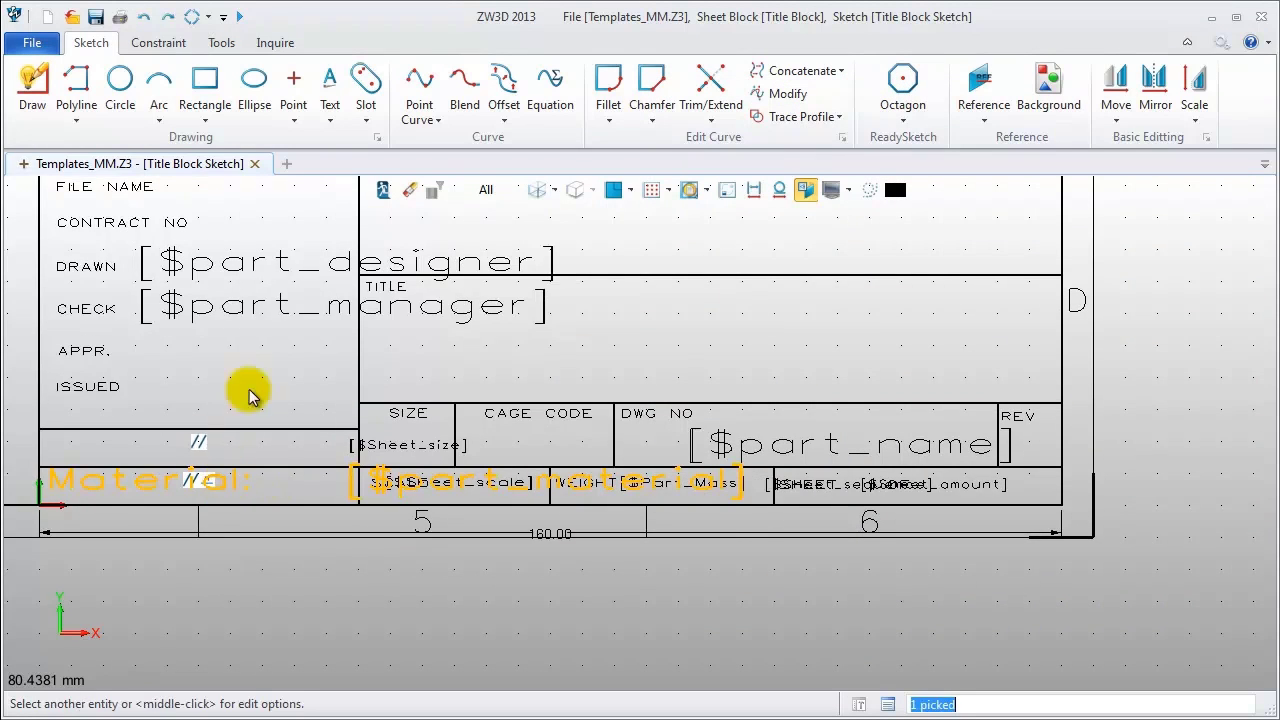
{"action": "right_click", "coordinate": [295, 265]}
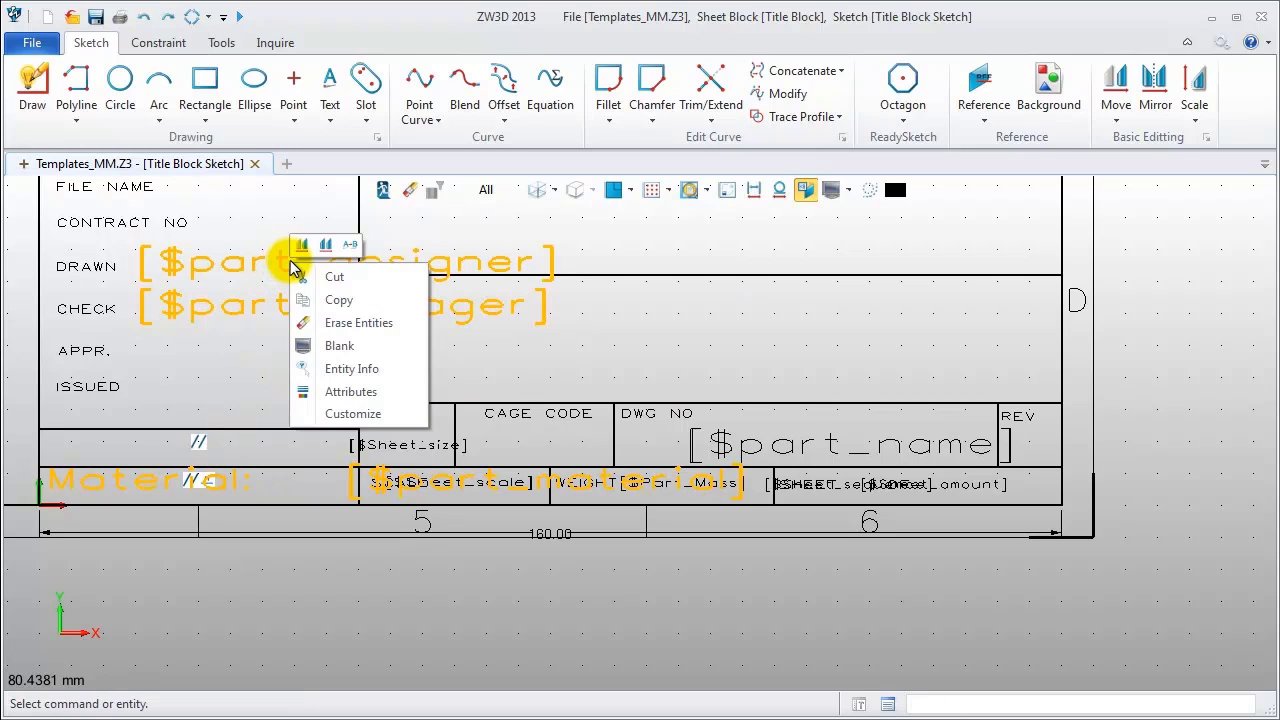
{"action": "left_click", "coordinate": [340, 391]}
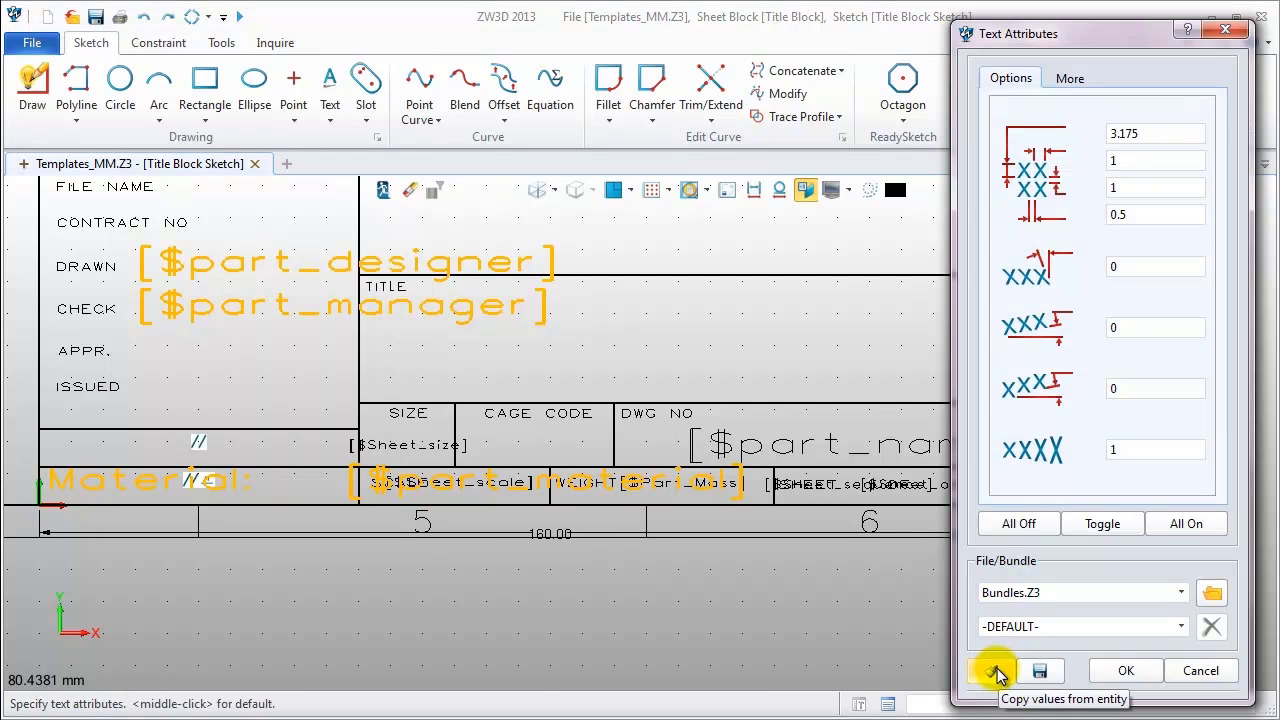
{"action": "left_click", "coordinate": [997, 672]}
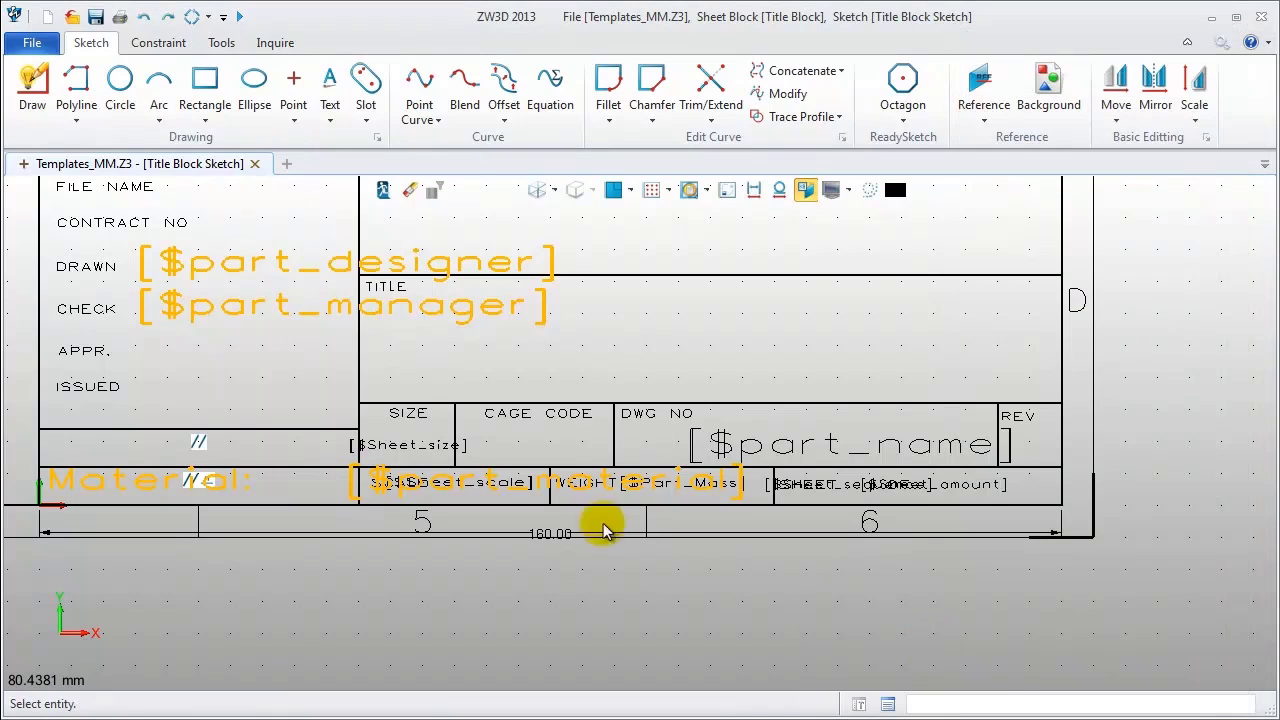
{"action": "left_click", "coordinate": [109, 386]}
{"action": "left_click", "coordinate": [1140, 665]}
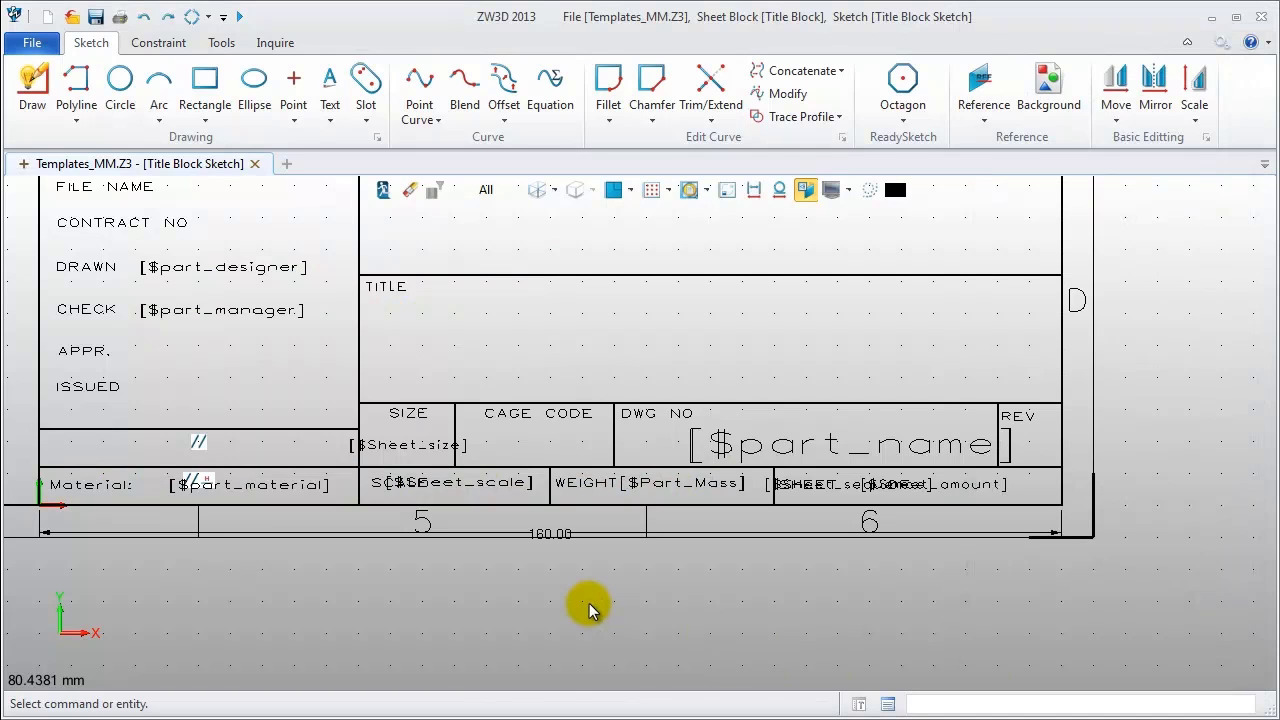
{"action": "key", "text": "ctrl+f"}
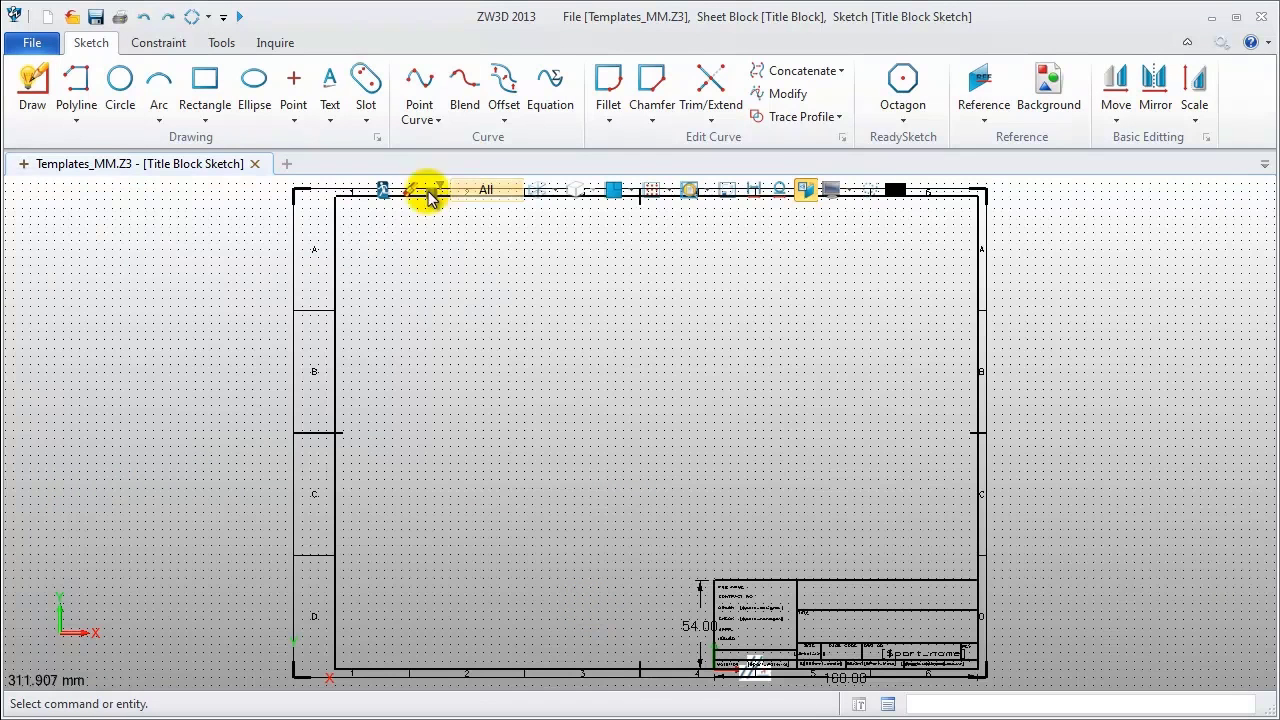
Exit the sketch and drawing to the Templates_MM.Z3 object list showing A3_H(ZWSOFT).
{"action": "left_click", "coordinate": [383, 190]}
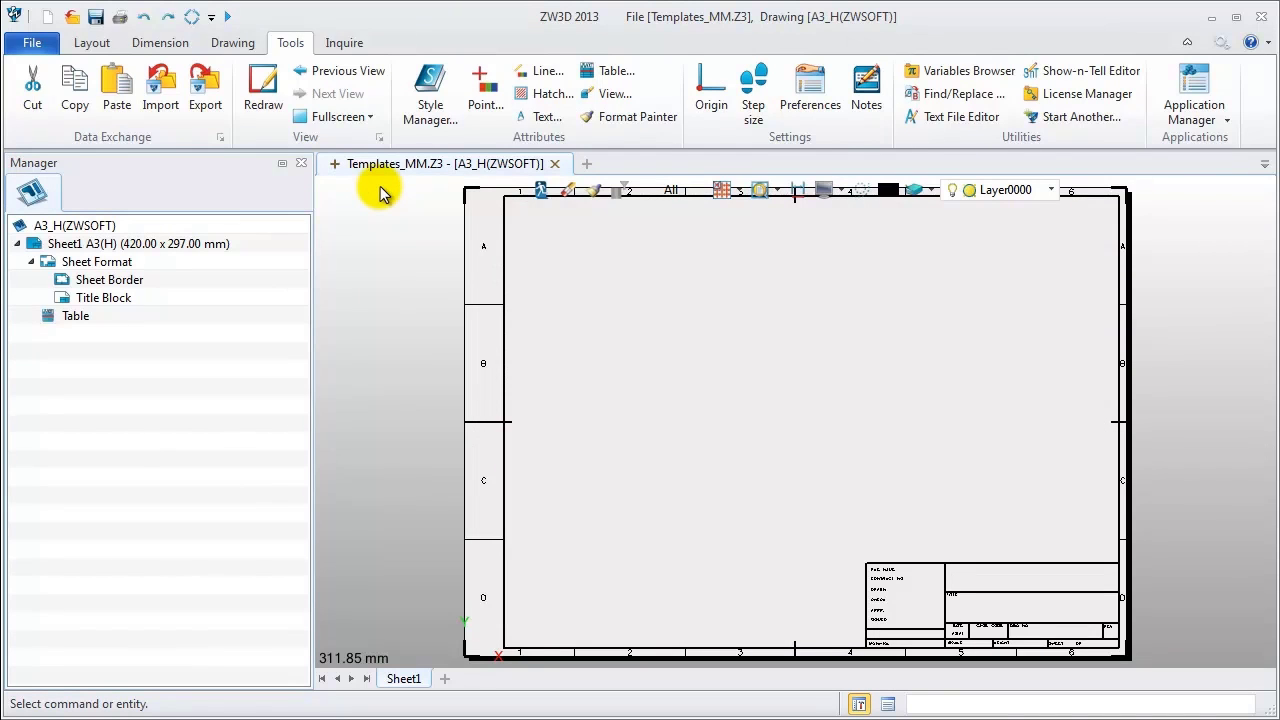
{"action": "left_click", "coordinate": [539, 190]}
{"action": "left_click_drag", "start_coordinate": [296, 320], "coordinate": [290, 428]}
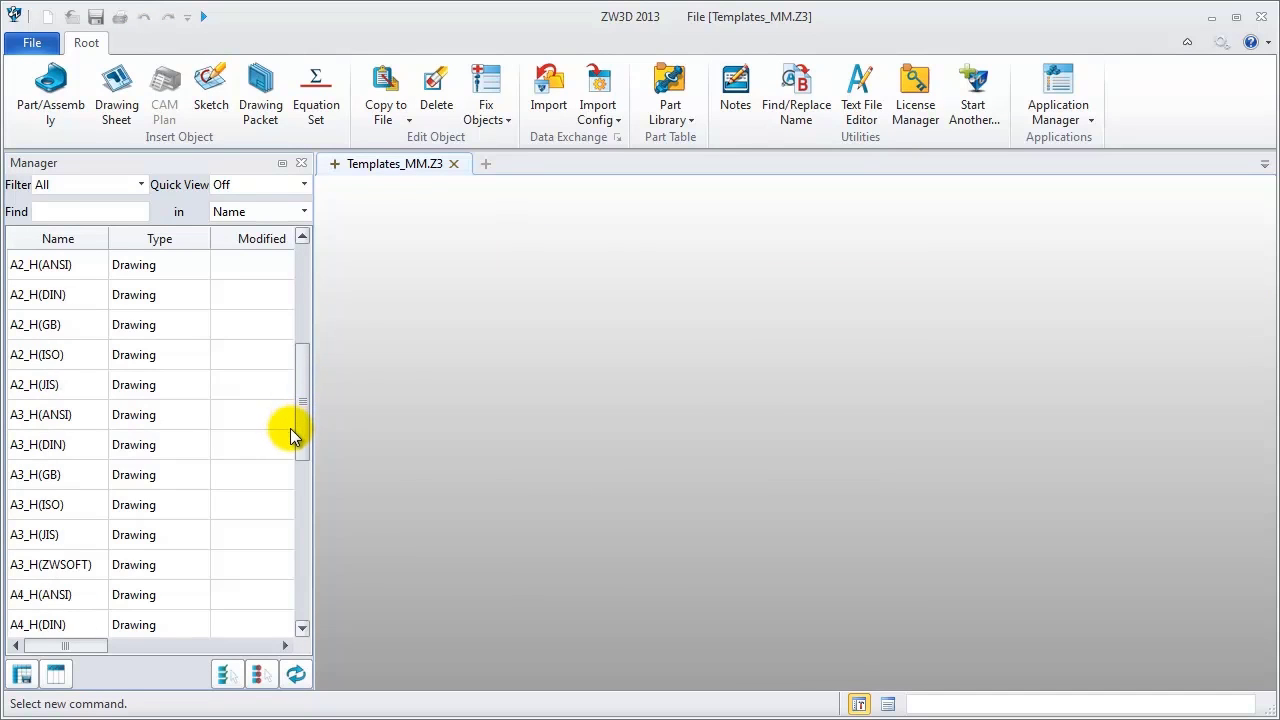